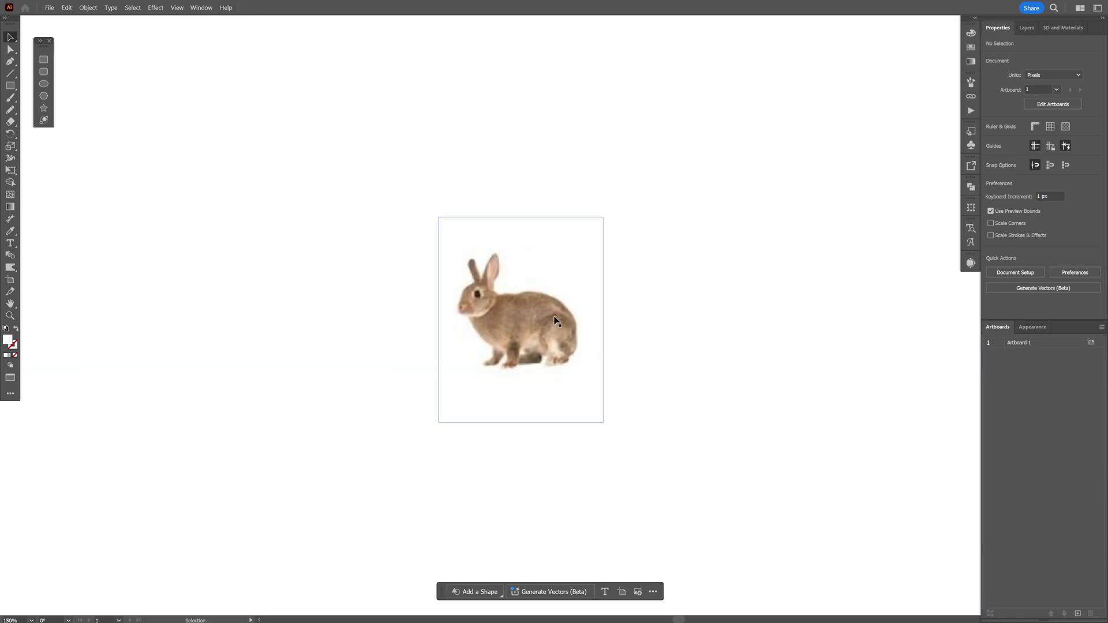
Activate the Pencil tool and confirm its tool options for tracing the rabbit
{"action": "scroll", "coordinate": [524, 322], "scroll_direction": "up", "scroll_amount": 4}
{"action": "scroll", "coordinate": [638, 322], "scroll_direction": "down", "scroll_amount": 1}
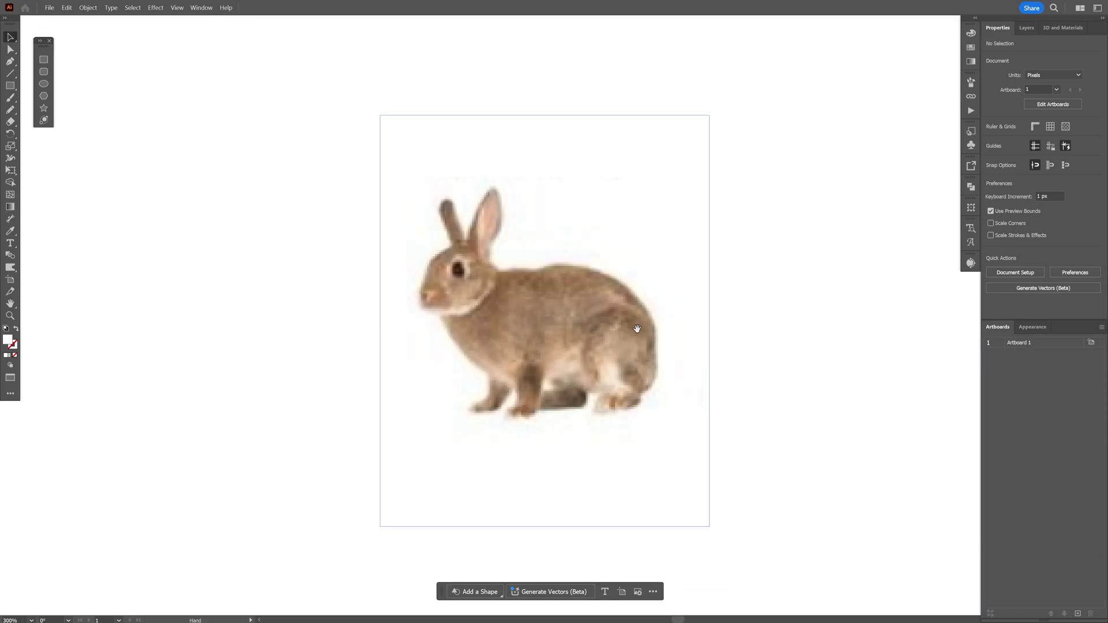
{"action": "left_click_drag", "start_coordinate": [638, 322], "coordinate": [438, 308]}
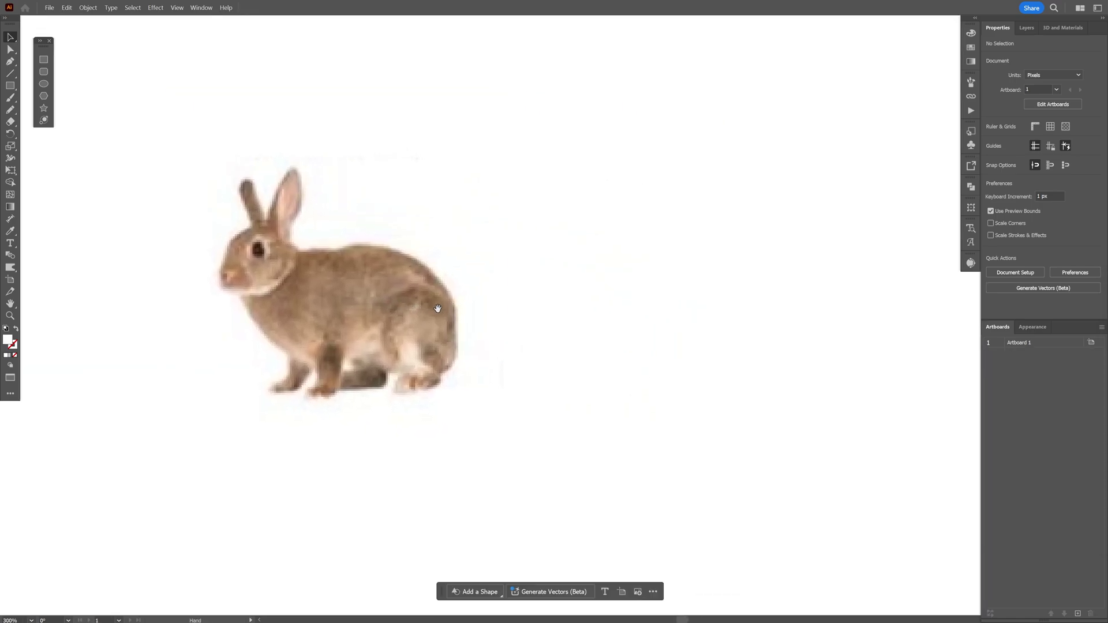
{"action": "left_click", "coordinate": [11, 110]}
{"action": "double_click", "coordinate": [11, 110]}
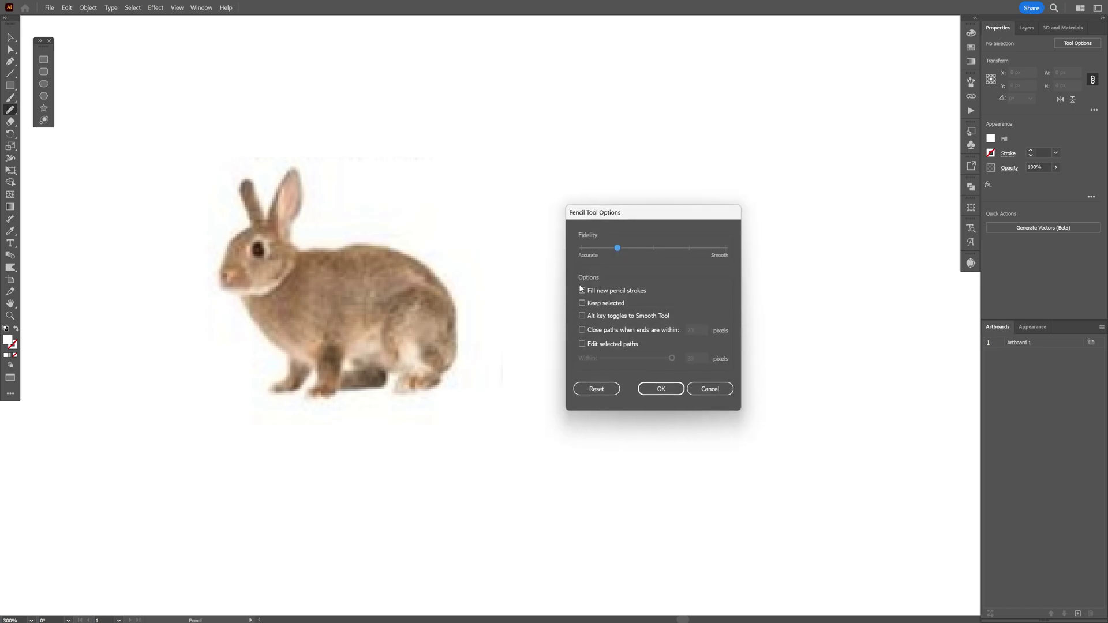
{"action": "left_click", "coordinate": [661, 389]}
Sketch the rabbit's head, two ears and body outline freehand with the Pencil tool beside the reference photo
{"action": "mouse_move", "coordinate": [607, 262]}
{"action": "left_mouse_down"}
{"action": "mouse_move", "coordinate": [519, 245]}
{"action": "mouse_move", "coordinate": [522, 256]}
{"action": "left_mouse_up"}
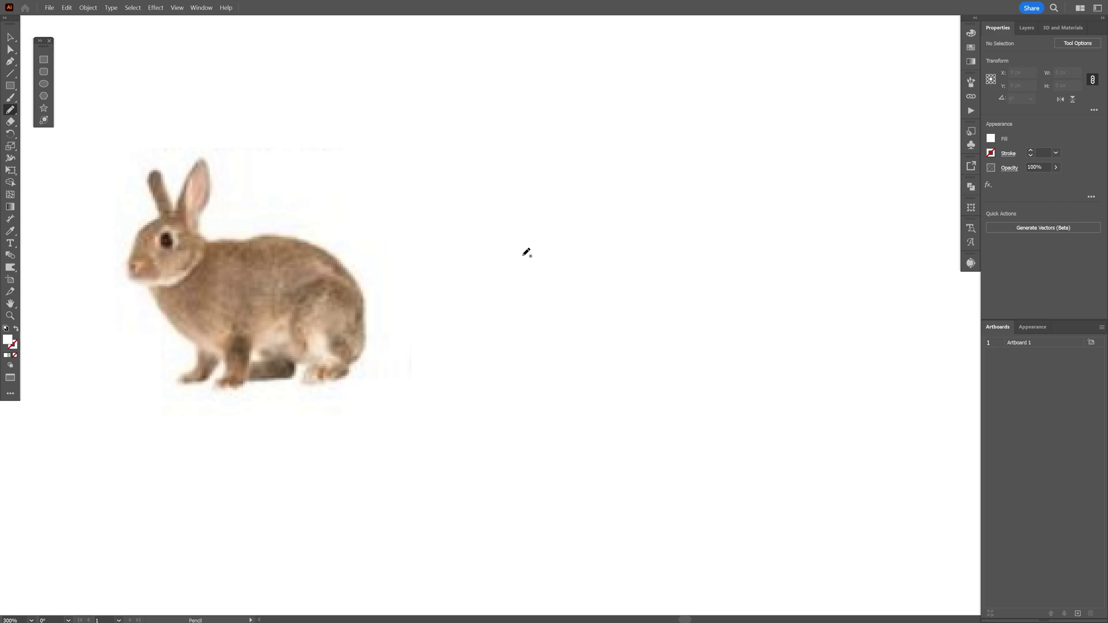
{"action": "scroll", "coordinate": [577, 242], "scroll_direction": "right", "scroll_amount": 1}
{"action": "scroll", "coordinate": [624, 235], "scroll_direction": "up", "scroll_amount": 1}
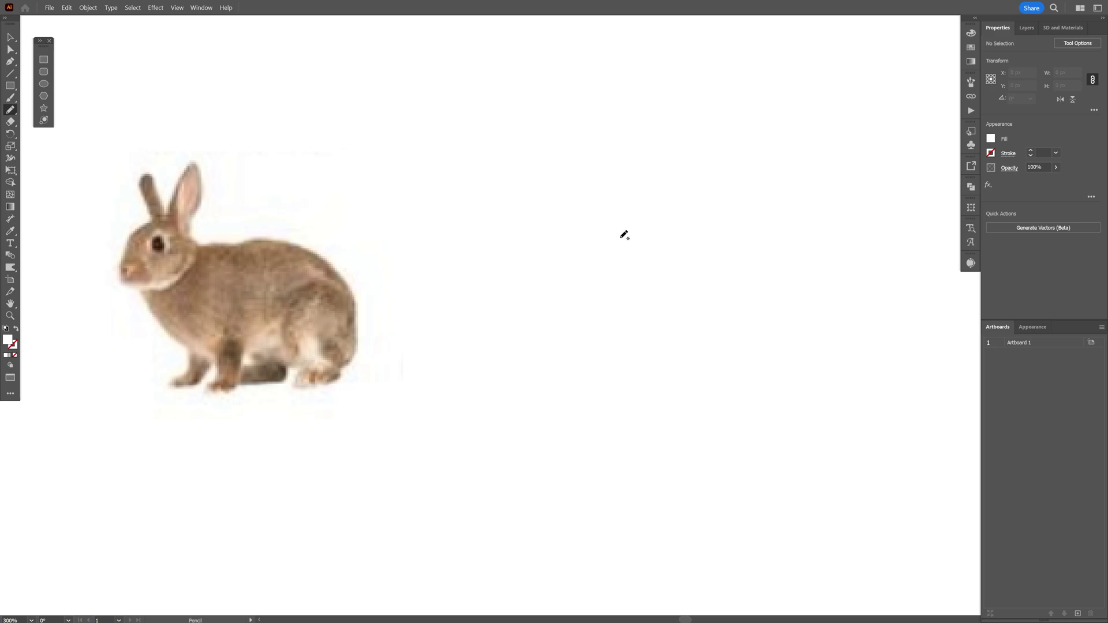
{"action": "scroll", "coordinate": [624, 235], "scroll_direction": "right", "scroll_amount": 2}
{"action": "scroll", "coordinate": [624, 235], "scroll_direction": "up", "scroll_amount": 1}
{"action": "mouse_move", "coordinate": [599, 168]}
{"action": "left_mouse_down"}
{"action": "mouse_move", "coordinate": [539, 165]}
{"action": "mouse_move", "coordinate": [473, 203]}
{"action": "mouse_move", "coordinate": [522, 258]}
{"action": "mouse_move", "coordinate": [637, 211]}
{"action": "mouse_move", "coordinate": [600, 168]}
{"action": "left_mouse_up"}
{"action": "key", "text": "ctrl+minus"}
{"action": "mouse_move", "coordinate": [541, 230]}
{"action": "left_mouse_down"}
{"action": "mouse_move", "coordinate": [540, 186]}
{"action": "mouse_move", "coordinate": [498, 102]}
{"action": "mouse_move", "coordinate": [492, 150]}
{"action": "mouse_move", "coordinate": [530, 217]}
{"action": "mouse_move", "coordinate": [453, 139]}
{"action": "mouse_move", "coordinate": [457, 171]}
{"action": "mouse_move", "coordinate": [520, 225]}
{"action": "left_mouse_up"}
{"action": "left_click_drag", "start_coordinate": [542, 243], "coordinate": [463, 226]}
{"action": "mouse_move", "coordinate": [415, 262]}
{"action": "left_mouse_down"}
{"action": "mouse_move", "coordinate": [596, 220]}
{"action": "mouse_move", "coordinate": [391, 262]}
{"action": "left_mouse_up"}
Rotate and reposition the rabbit's body outline, and adjust its end points where they meet the head
{"action": "key", "text": "v"}
{"action": "left_click", "coordinate": [633, 236]}
{"action": "left_click_drag", "start_coordinate": [653, 209], "coordinate": [661, 228]}
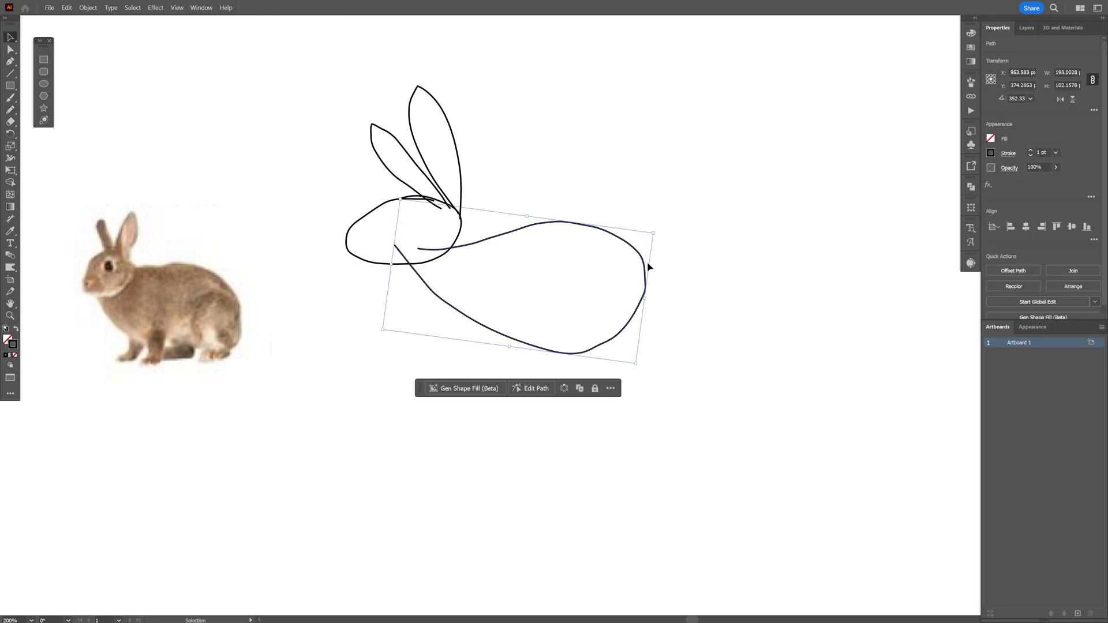
{"action": "left_click_drag", "start_coordinate": [646, 267], "coordinate": [632, 271]}
{"action": "key", "text": "a"}
{"action": "left_click_drag", "start_coordinate": [381, 249], "coordinate": [394, 265]}
{"action": "left_click_drag", "start_coordinate": [404, 252], "coordinate": [436, 255]}
{"action": "mouse_move", "coordinate": [662, 371]}
{"action": "left_mouse_down"}
{"action": "mouse_move", "coordinate": [590, 273]}
{"action": "mouse_move", "coordinate": [633, 299]}
{"action": "left_mouse_up"}
Sketch the rabbit's front leg, thigh, hind foot and tail with the Pencil tool, redrawing unsatisfactory strokes
{"action": "key", "text": "n"}
{"action": "mouse_move", "coordinate": [476, 274]}
{"action": "left_mouse_down"}
{"action": "mouse_move", "coordinate": [434, 369]}
{"action": "mouse_move", "coordinate": [483, 329]}
{"action": "left_mouse_up"}
{"action": "mouse_move", "coordinate": [541, 263]}
{"action": "left_mouse_down"}
{"action": "mouse_move", "coordinate": [537, 353]}
{"action": "mouse_move", "coordinate": [573, 356]}
{"action": "left_mouse_up"}
{"action": "mouse_move", "coordinate": [612, 342]}
{"action": "left_mouse_down"}
{"action": "mouse_move", "coordinate": [630, 283]}
{"action": "mouse_move", "coordinate": [599, 367]}
{"action": "mouse_move", "coordinate": [605, 345]}
{"action": "left_mouse_up"}
{"action": "key", "text": "ctrl+z"}
{"action": "key", "text": "ctrl+z"}
{"action": "left_click_drag", "start_coordinate": [614, 339], "coordinate": [629, 279]}
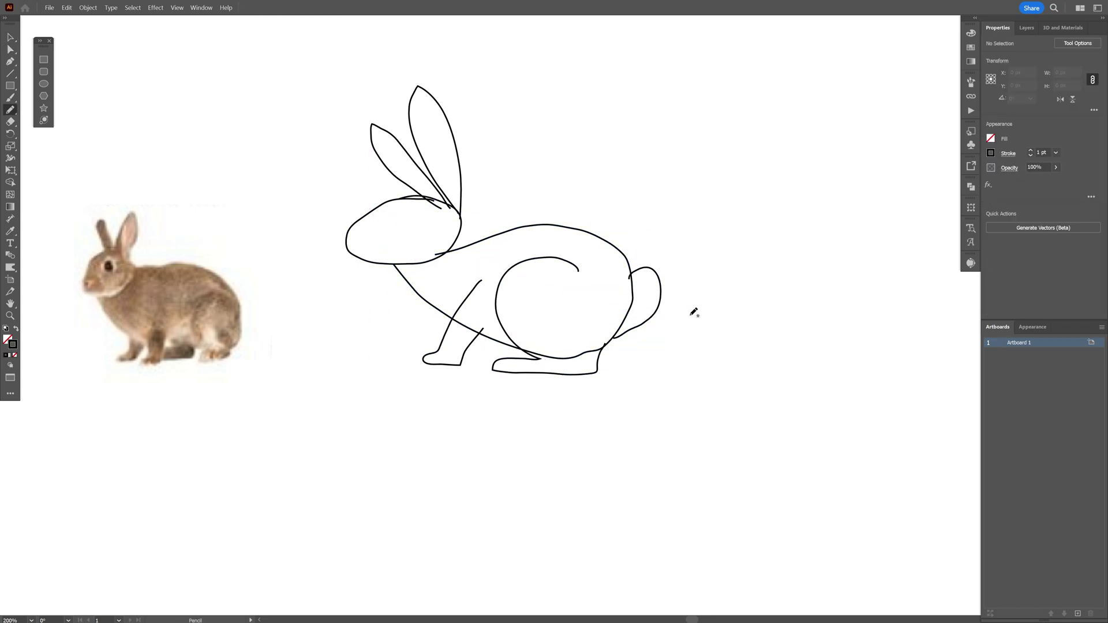
Select all the paths of the rabbit sketch and group them
{"action": "key", "text": "ctrl+a"}
{"action": "left_click_drag", "start_coordinate": [660, 376], "coordinate": [519, 310]}
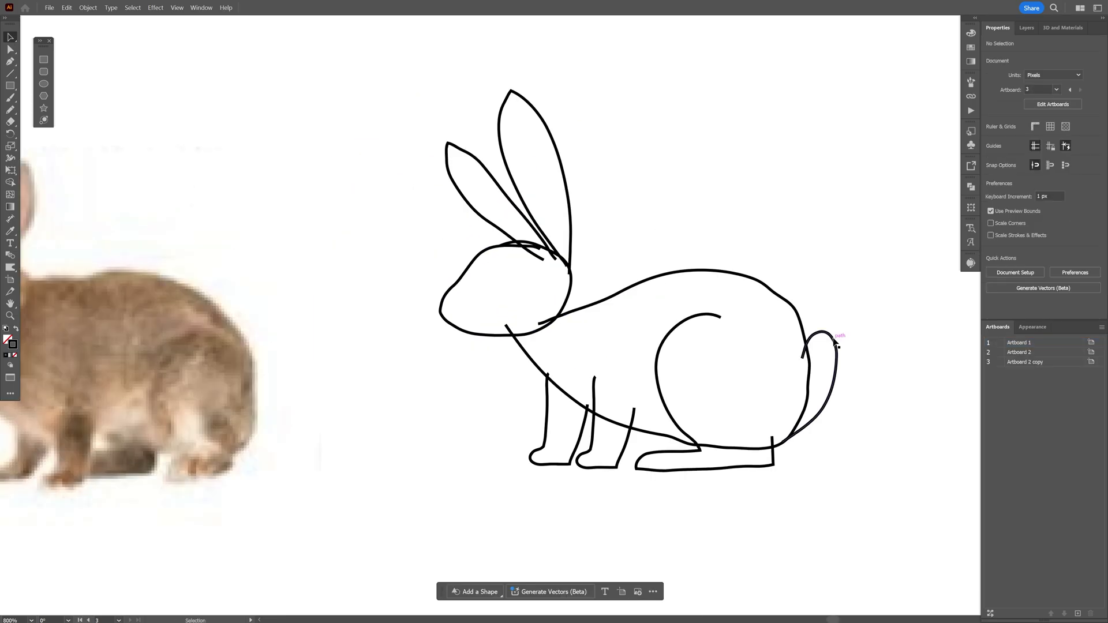
{"action": "left_click_drag", "start_coordinate": [836, 339], "coordinate": [833, 343]}
{"action": "left_click", "coordinate": [841, 263]}
{"action": "scroll", "coordinate": [838, 202], "scroll_direction": "down", "scroll_amount": 1}
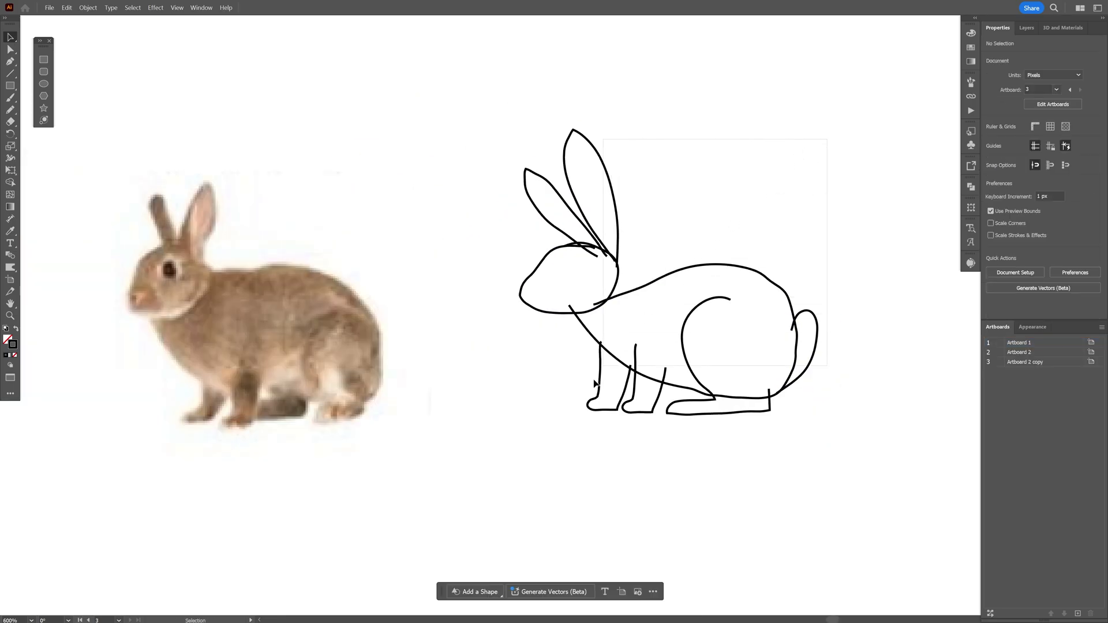
{"action": "right_click", "coordinate": [613, 321]}
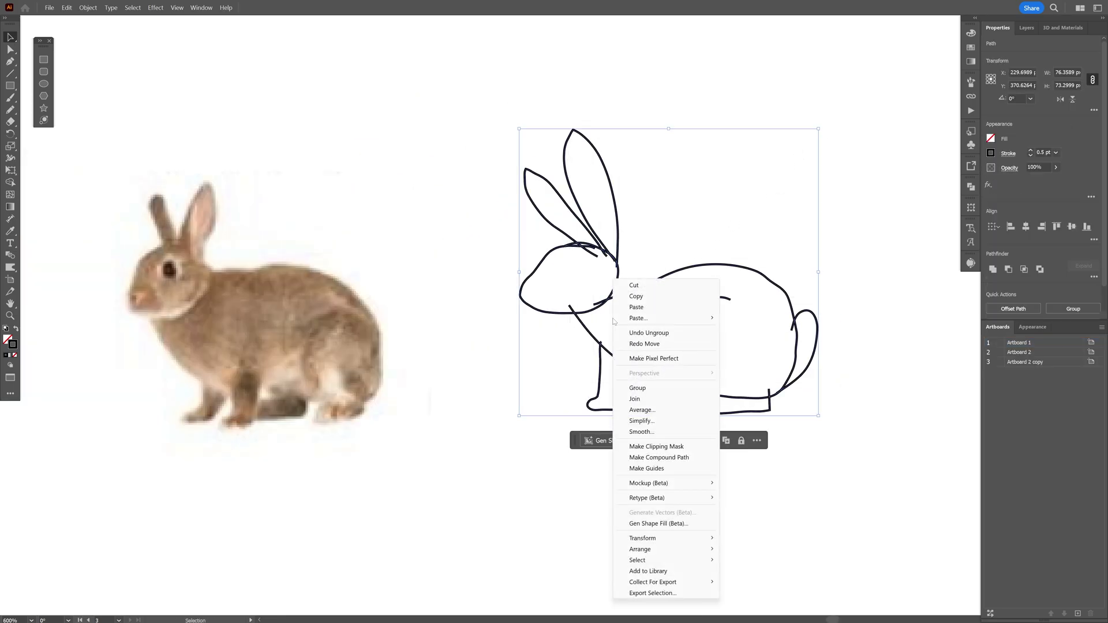
{"action": "left_click", "coordinate": [637, 388]}
Fill the grouped rabbit sketch using Gen Shape Fill with the prompt "rabbit"
{"action": "scroll", "coordinate": [752, 329], "scroll_direction": "up", "scroll_amount": 3}
{"action": "scroll", "coordinate": [665, 354], "scroll_direction": "down", "scroll_amount": 1}
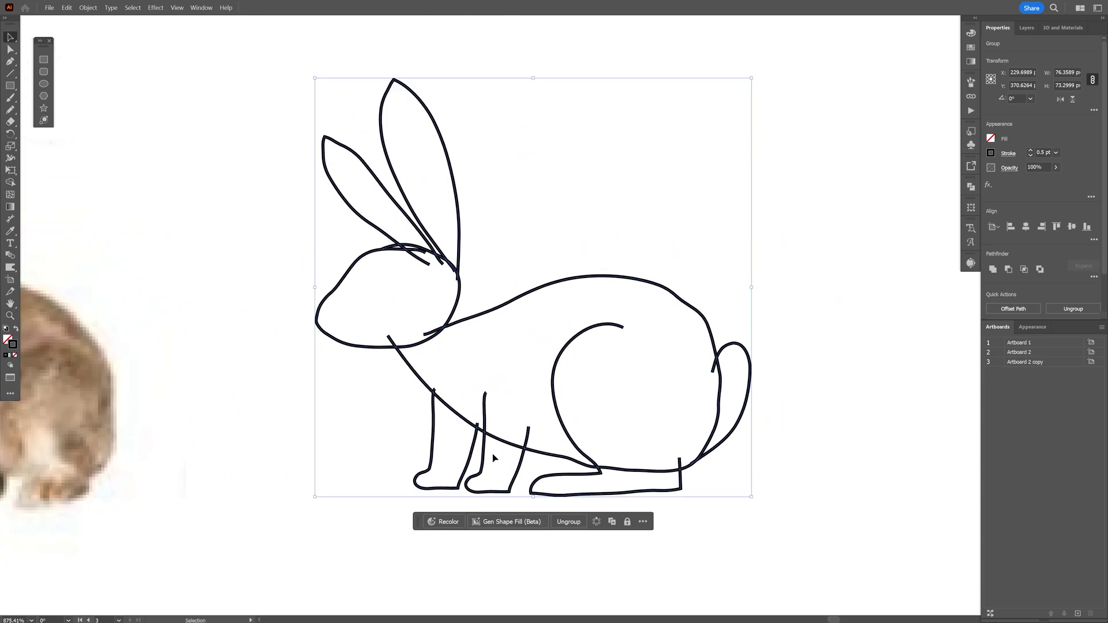
{"action": "left_click", "coordinate": [516, 522]}
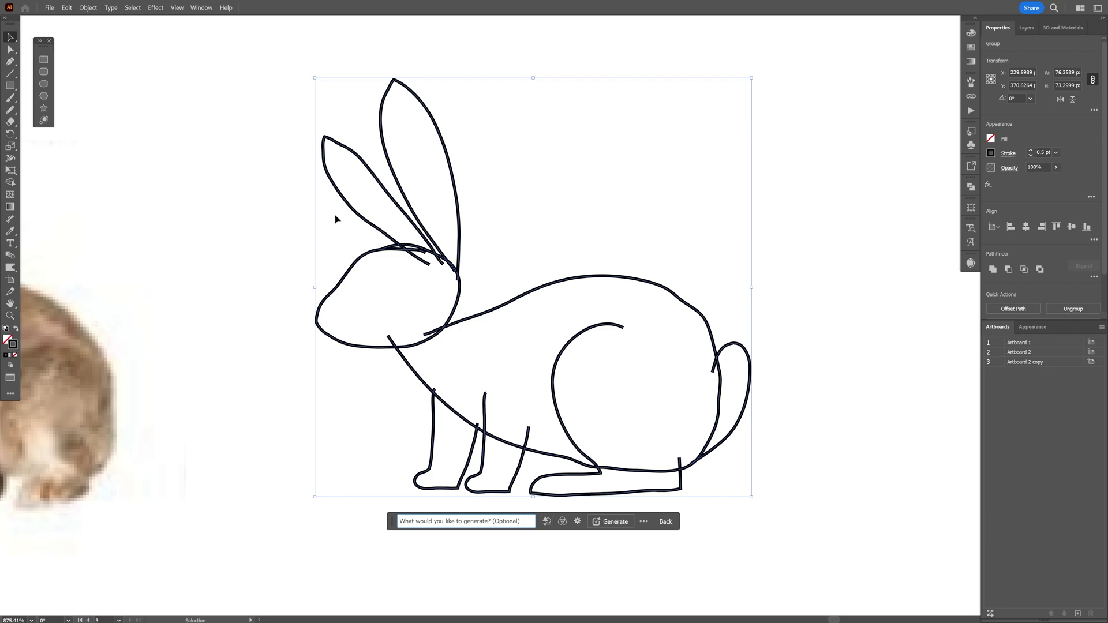
{"action": "left_click", "coordinate": [201, 7]}
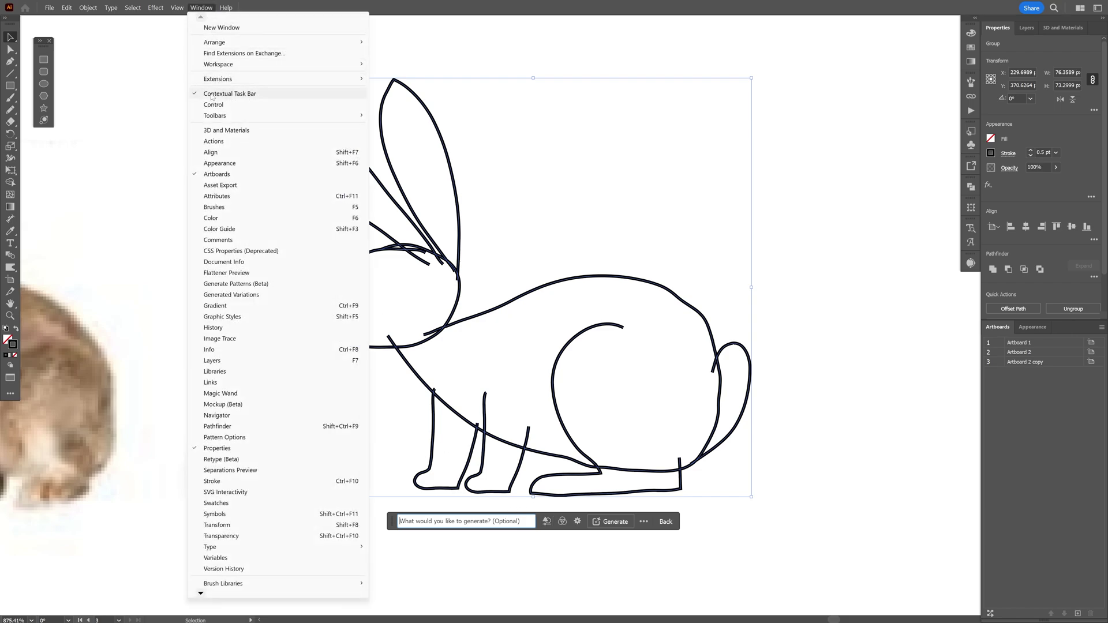
{"action": "left_click", "coordinate": [506, 393]}
{"action": "left_click", "coordinate": [475, 524]}
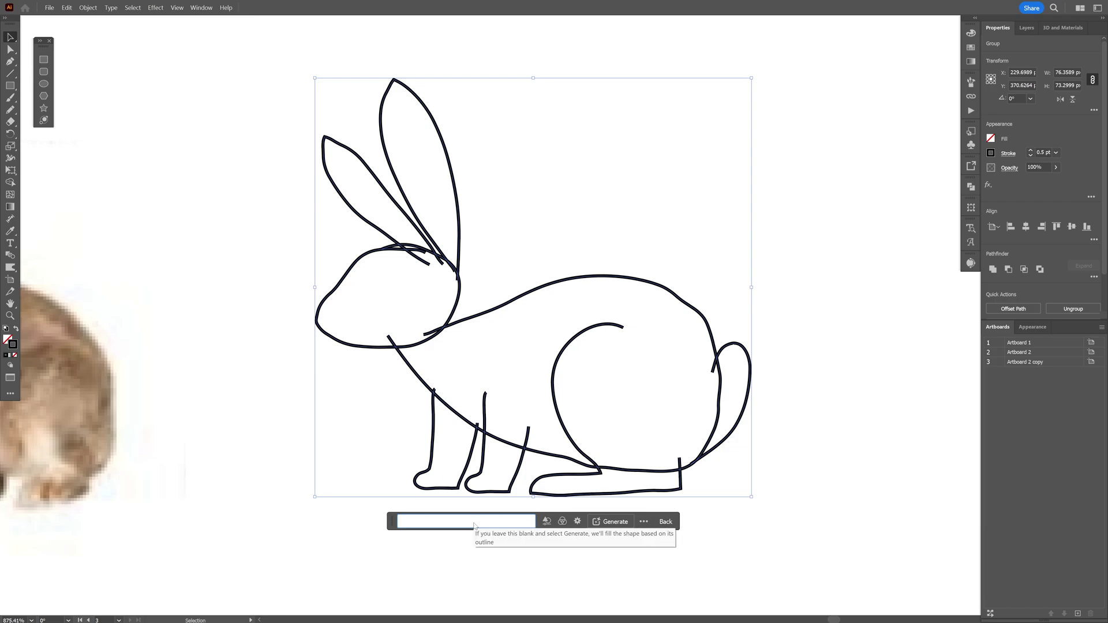
{"action": "type", "text": "rabbit"}
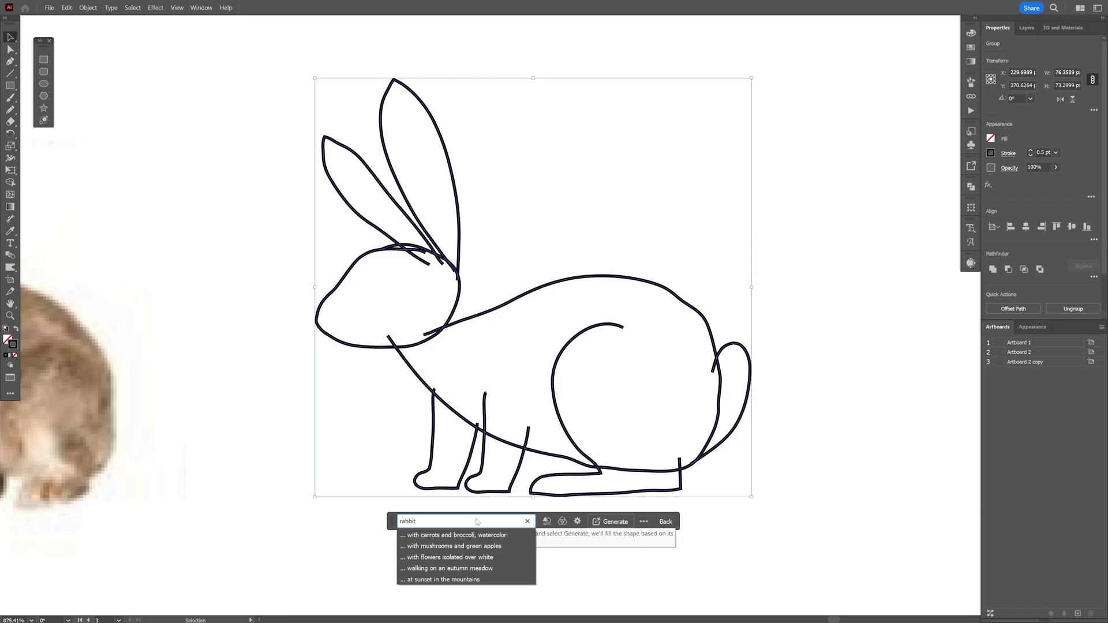
{"action": "left_click", "coordinate": [620, 522]}
{"action": "left_click", "coordinate": [817, 243]}
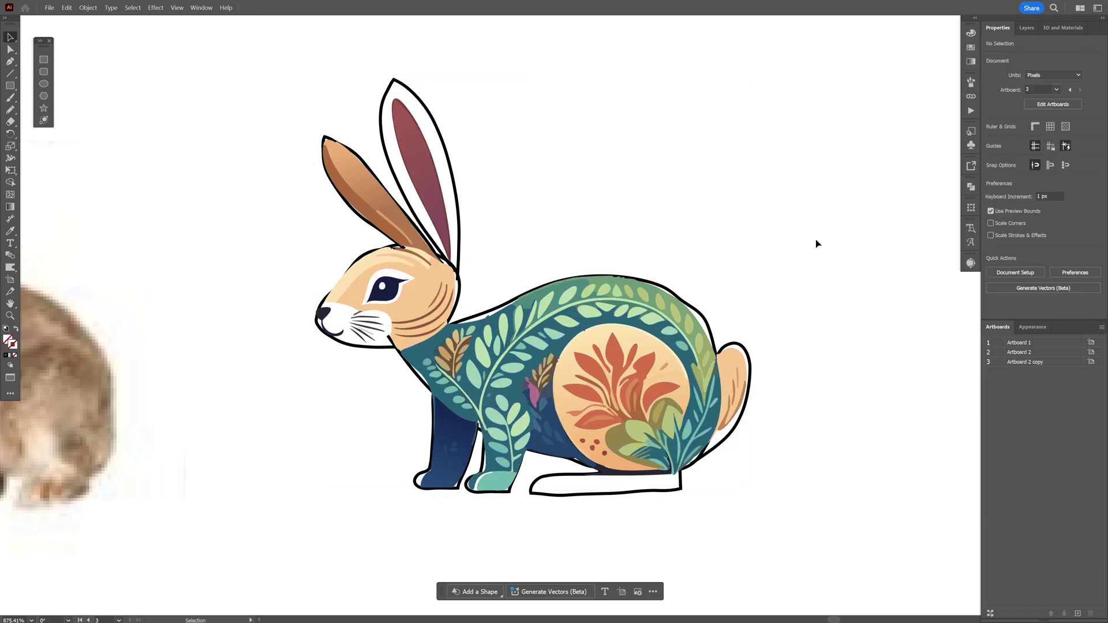
Move the generated rabbit artwork off the outline to the empty area below the sketch
{"action": "scroll", "coordinate": [820, 248], "scroll_direction": "down", "scroll_amount": 2}
{"action": "left_click_drag", "start_coordinate": [786, 248], "coordinate": [718, 107]}
{"action": "left_click_drag", "start_coordinate": [616, 180], "coordinate": [606, 507]}
{"action": "left_click_drag", "start_coordinate": [595, 512], "coordinate": [590, 312]}
{"action": "scroll", "coordinate": [590, 313], "scroll_direction": "up", "scroll_amount": 1}
{"action": "scroll", "coordinate": [590, 313], "scroll_direction": "up", "scroll_amount": 2}
{"action": "left_click", "coordinate": [575, 143]}
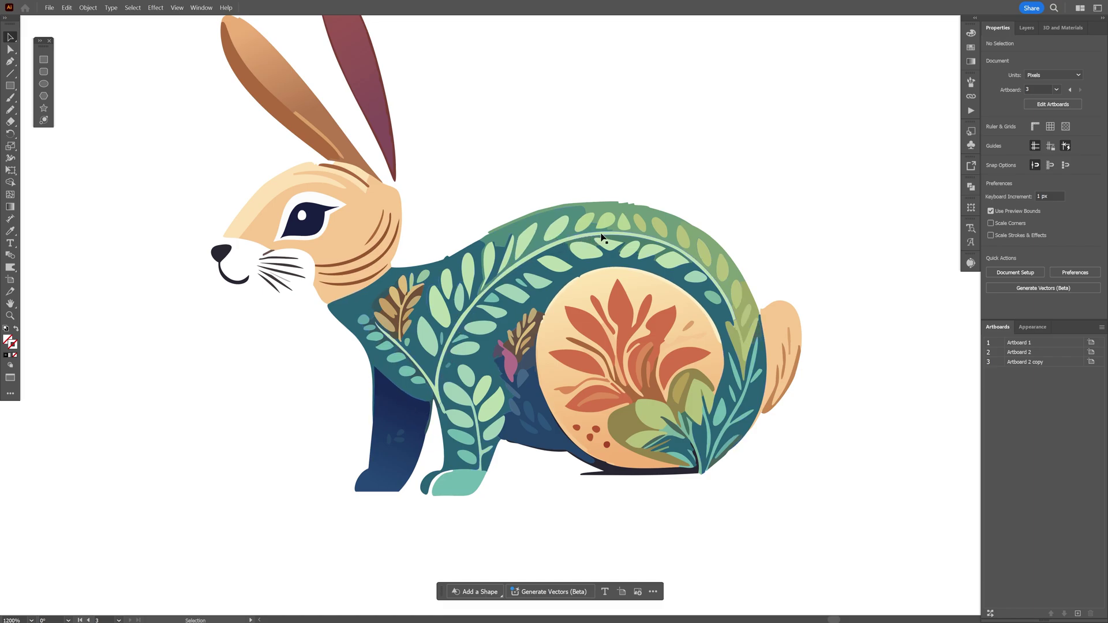
Duplicate the generated rabbit in a row and set the copies to the second and third variations
{"action": "scroll", "coordinate": [616, 247], "scroll_direction": "down", "scroll_amount": 1}
{"action": "left_click_drag", "start_coordinate": [751, 235], "coordinate": [492, 238]}
{"action": "scroll", "coordinate": [492, 239], "scroll_direction": "down", "scroll_amount": 1}
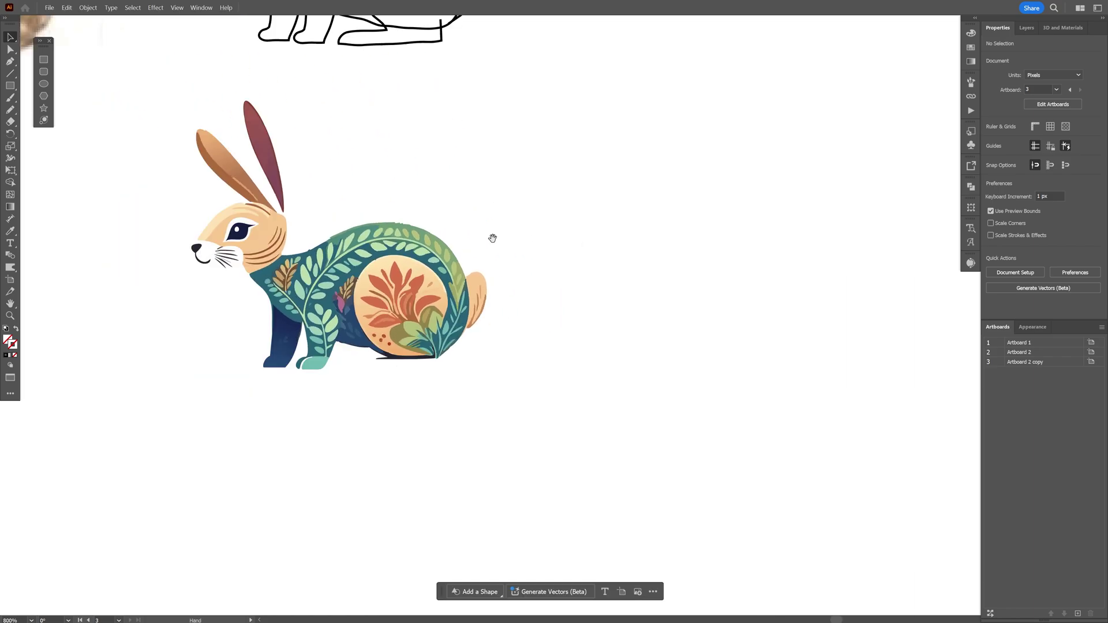
{"action": "left_click_drag", "start_coordinate": [359, 278], "coordinate": [766, 278]}
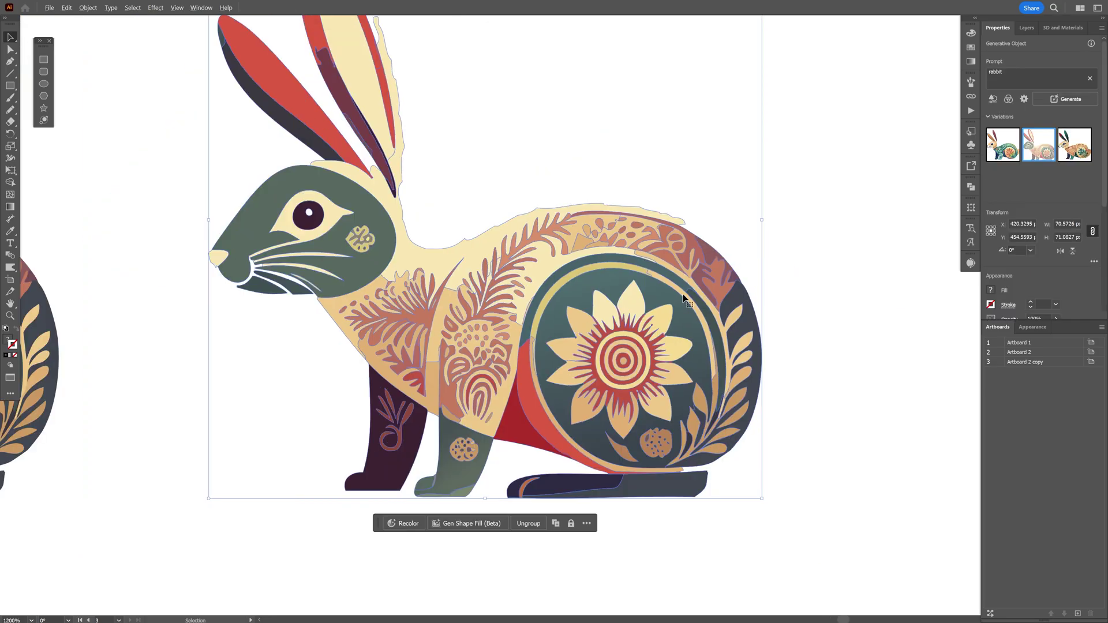
{"action": "left_click", "coordinate": [1075, 145]}
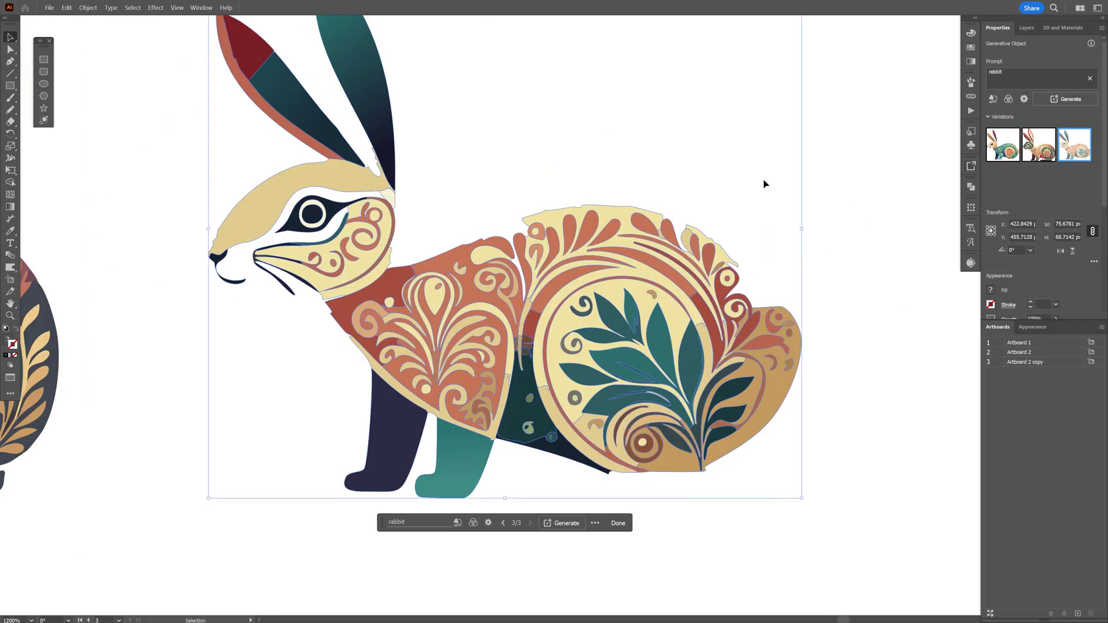
{"action": "left_click", "coordinate": [698, 130]}
{"action": "scroll", "coordinate": [696, 134], "scroll_direction": "down", "scroll_amount": 1}
{"action": "left_click_drag", "start_coordinate": [696, 134], "coordinate": [729, 236]}
{"action": "scroll", "coordinate": [675, 229], "scroll_direction": "down", "scroll_amount": 2}
{"action": "left_click_drag", "start_coordinate": [473, 218], "coordinate": [562, 241]}
{"action": "scroll", "coordinate": [564, 246], "scroll_direction": "left", "scroll_amount": 5}
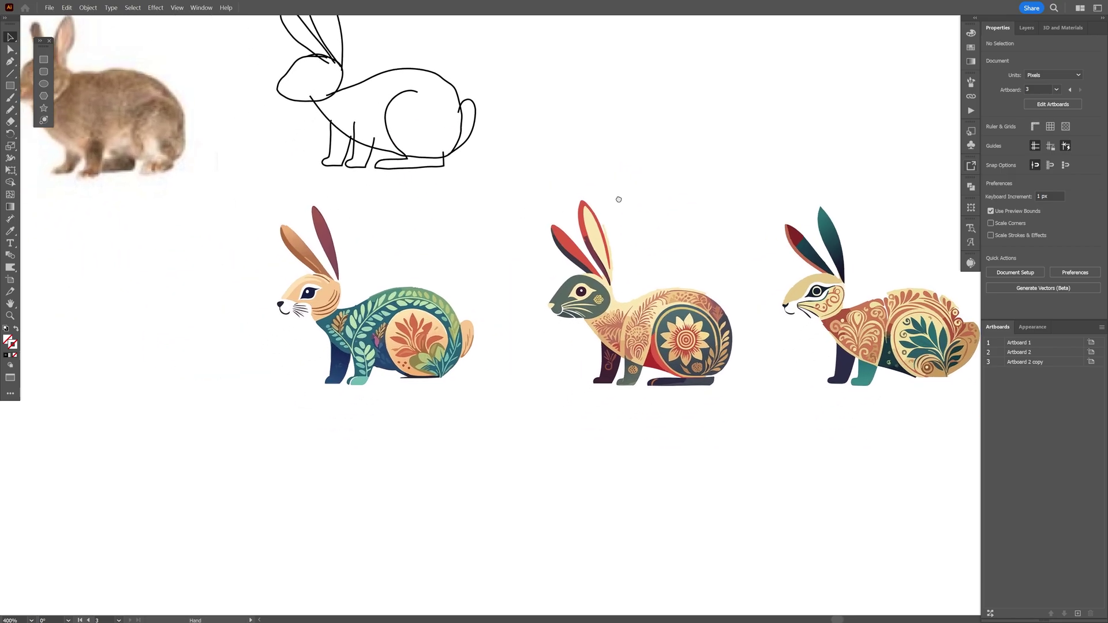
Generate another shape fill on the rabbit sketch with the prompt "rabbit made of circles"
{"action": "mouse_move", "coordinate": [534, 292]}
{"action": "left_mouse_down"}
{"action": "mouse_move", "coordinate": [562, 240]}
{"action": "mouse_move", "coordinate": [565, 413]}
{"action": "left_mouse_up"}
{"action": "scroll", "coordinate": [402, 196], "scroll_direction": "up", "scroll_amount": 2}
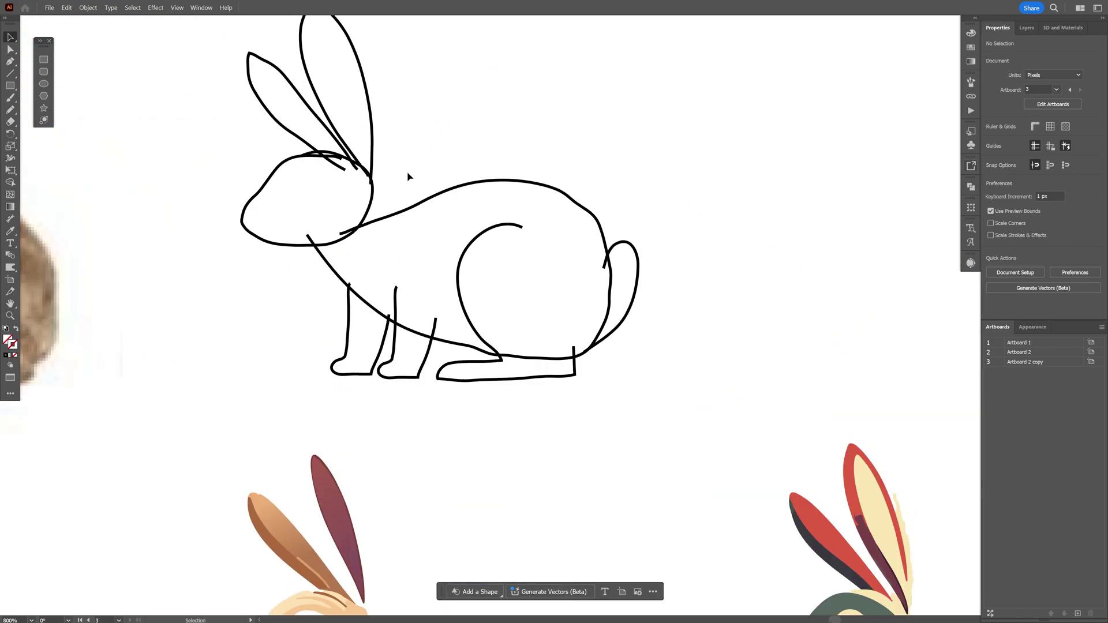
{"action": "left_click_drag", "start_coordinate": [407, 171], "coordinate": [470, 258]}
{"action": "left_click_drag", "start_coordinate": [376, 334], "coordinate": [409, 423]}
{"action": "left_click", "coordinate": [451, 496]}
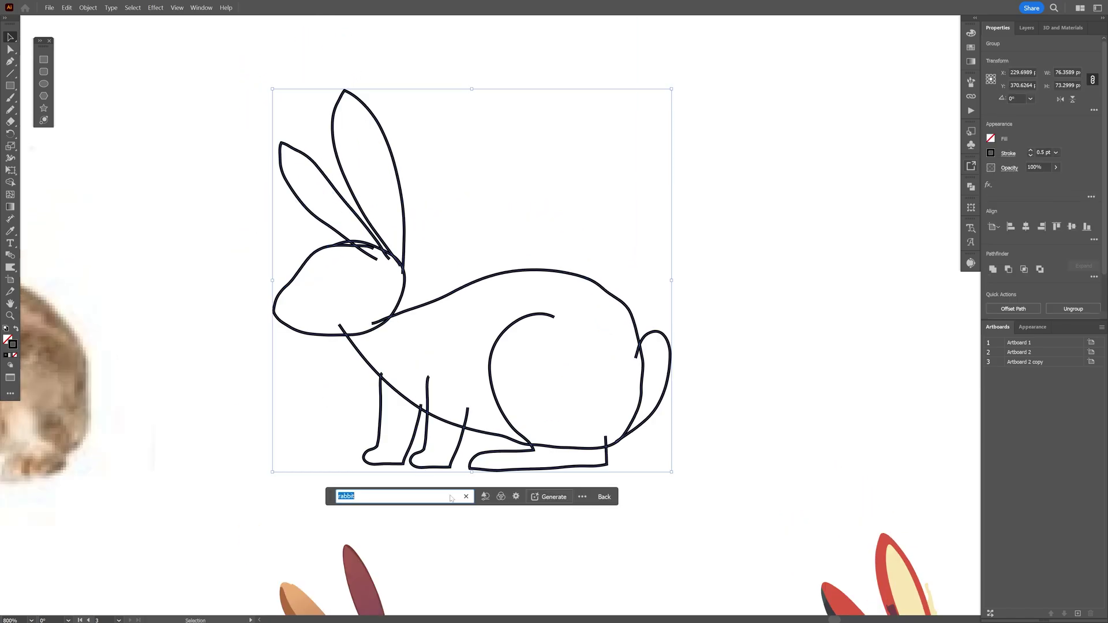
{"action": "left_click", "coordinate": [400, 496]}
{"action": "type", "text": "made of circl"}
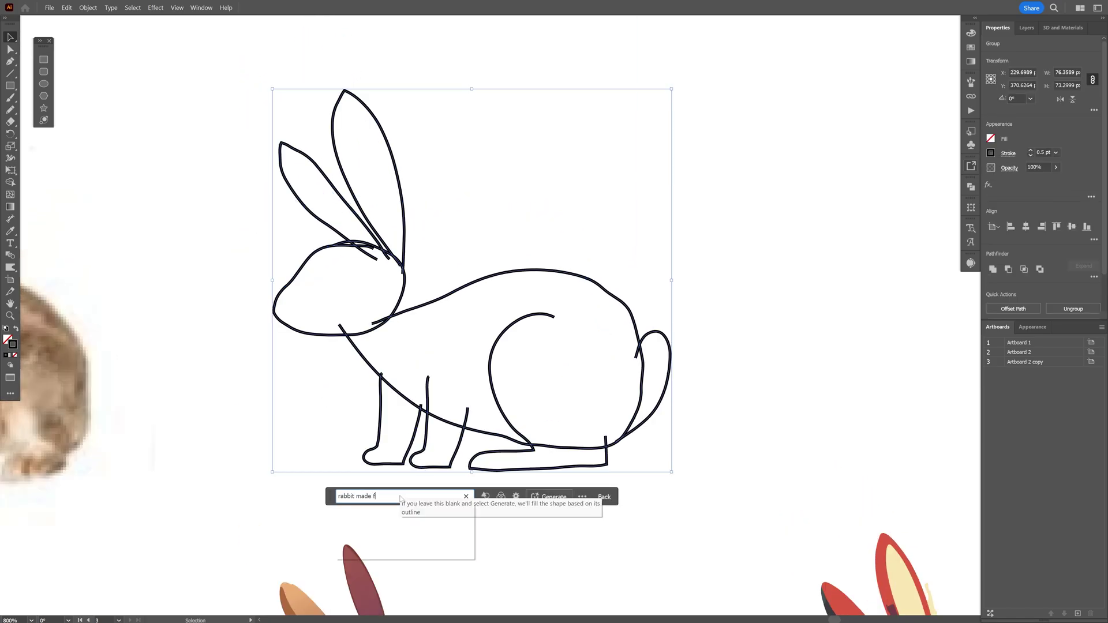
{"action": "type", "text": "es"}
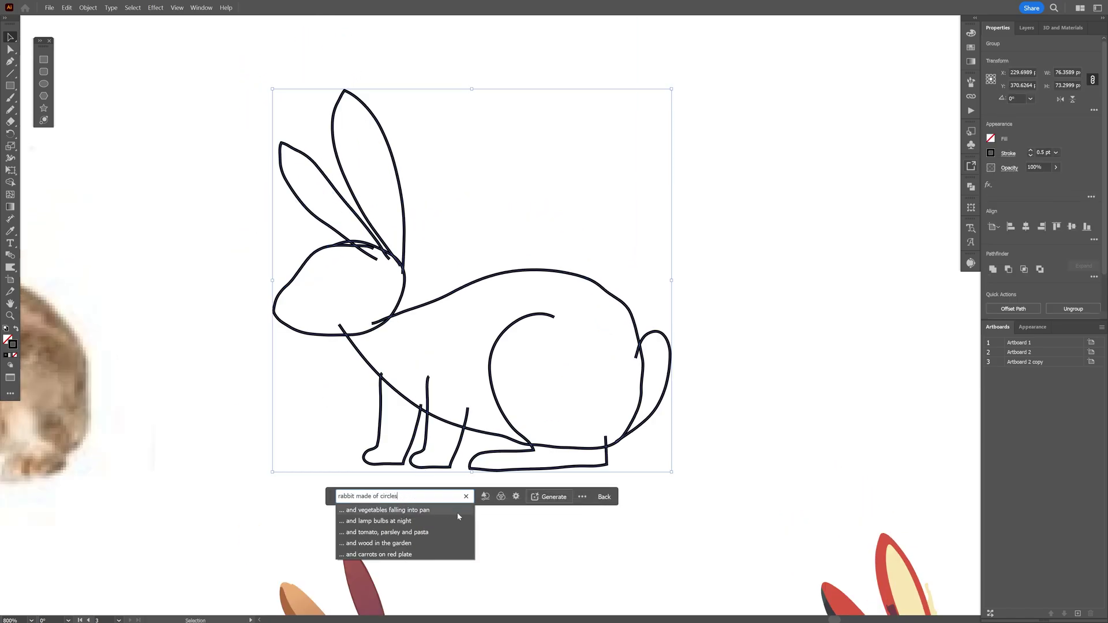
{"action": "left_click", "coordinate": [553, 498]}
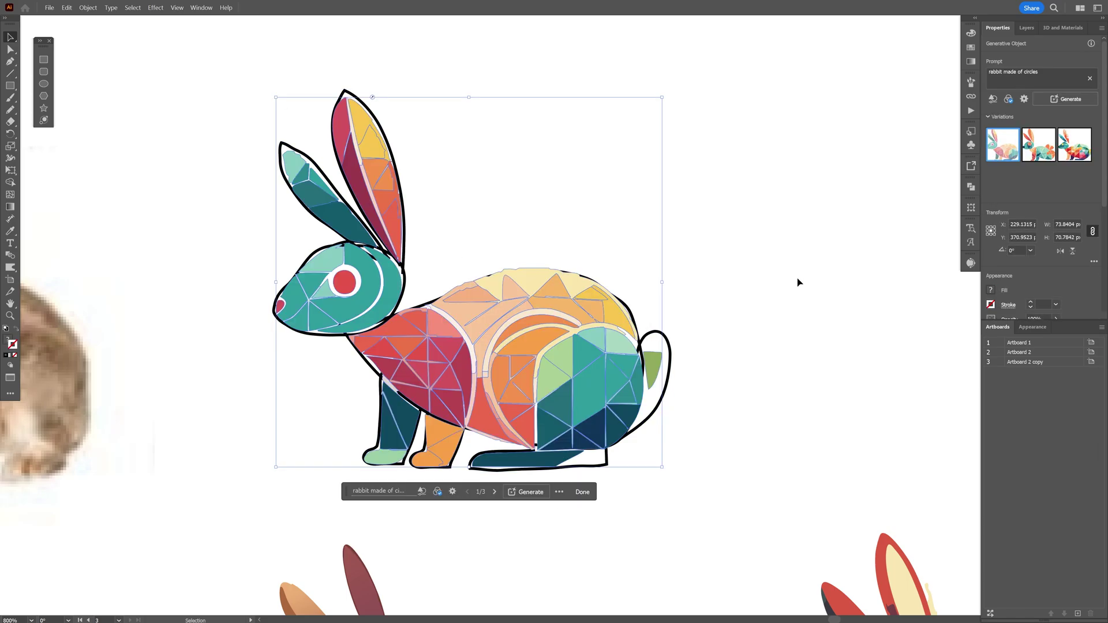
Move the newly generated rabbit fill off the sketch and delete it
{"action": "left_click", "coordinate": [796, 285]}
{"action": "left_click_drag", "start_coordinate": [776, 291], "coordinate": [666, 260]}
{"action": "scroll", "coordinate": [665, 259], "scroll_direction": "down", "scroll_amount": 1}
{"action": "left_click_drag", "start_coordinate": [520, 315], "coordinate": [923, 317]}
{"action": "left_click_drag", "start_coordinate": [923, 316], "coordinate": [745, 262]}
{"action": "scroll", "coordinate": [581, 324], "scroll_direction": "up", "scroll_amount": 1}
{"action": "scroll", "coordinate": [581, 322], "scroll_direction": "down", "scroll_amount": 1}
{"action": "scroll", "coordinate": [628, 258], "scroll_direction": "up", "scroll_amount": 2}
{"action": "scroll", "coordinate": [629, 302], "scroll_direction": "down", "scroll_amount": 1}
{"action": "key", "text": "Delete"}
{"action": "left_click_drag", "start_coordinate": [220, 264], "coordinate": [490, 259]}
{"action": "scroll", "coordinate": [490, 260], "scroll_direction": "up", "scroll_amount": 1}
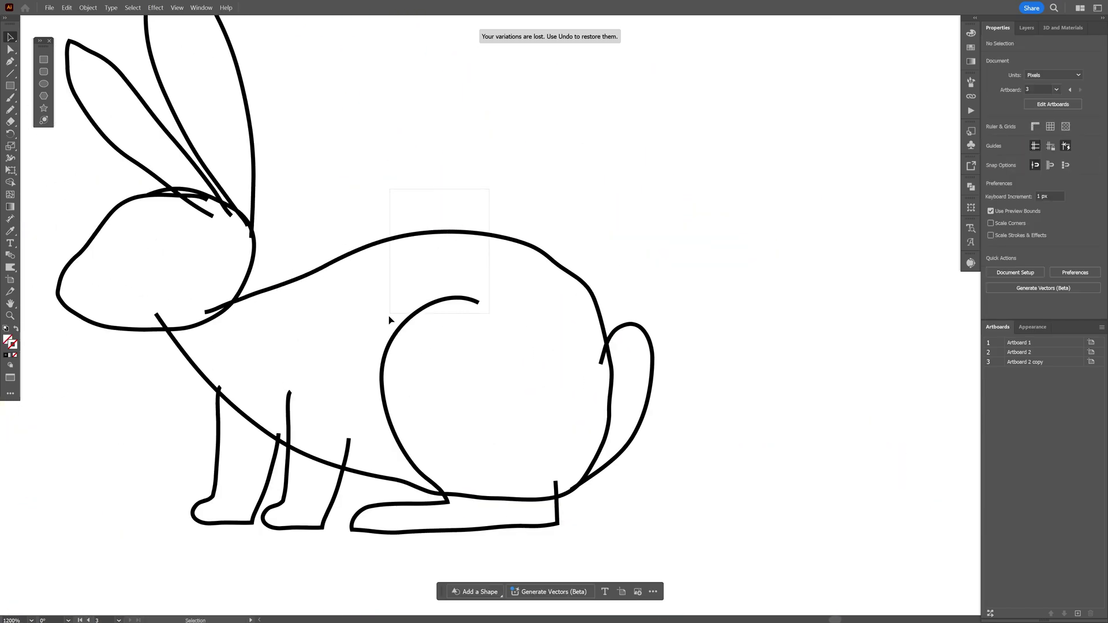
Generate a shape fill on the rabbit sketch from the prompt "rabbit made of circles" with the Minimalism effect
{"action": "left_click", "coordinate": [523, 522]}
{"action": "left_click", "coordinate": [348, 563]}
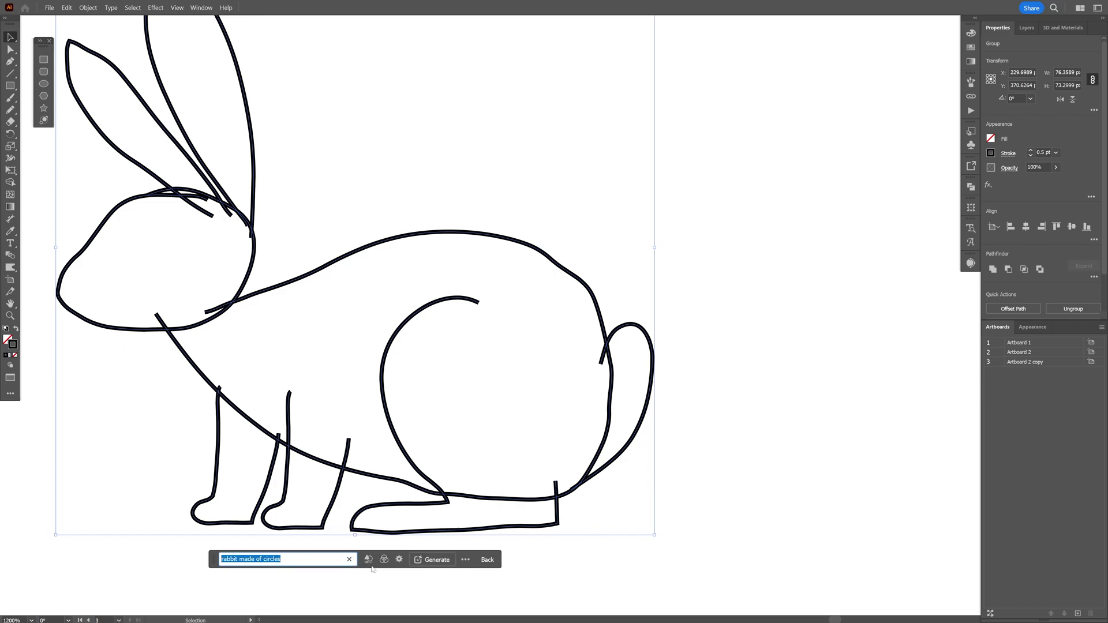
{"action": "left_click", "coordinate": [399, 562]}
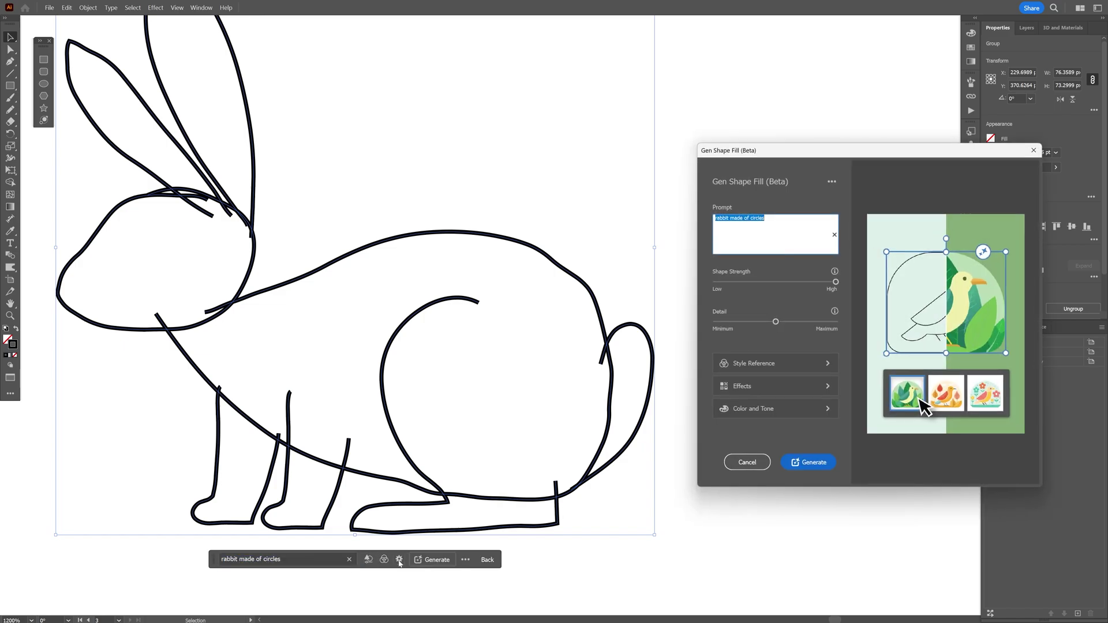
{"action": "left_click", "coordinate": [744, 388]}
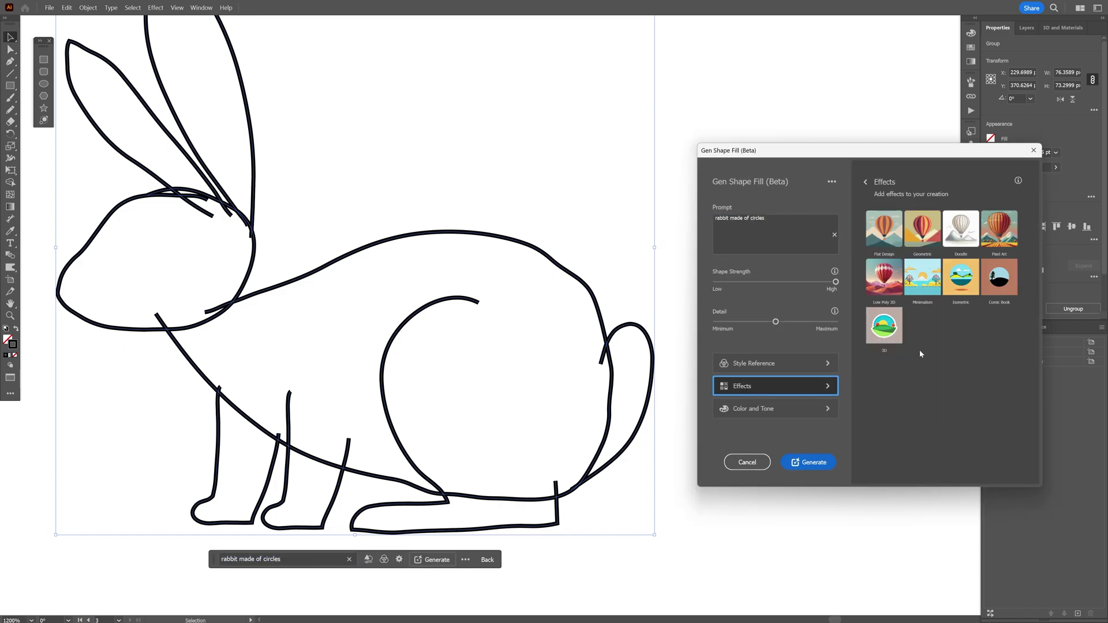
{"action": "left_click", "coordinate": [928, 292]}
{"action": "left_click", "coordinate": [811, 462]}
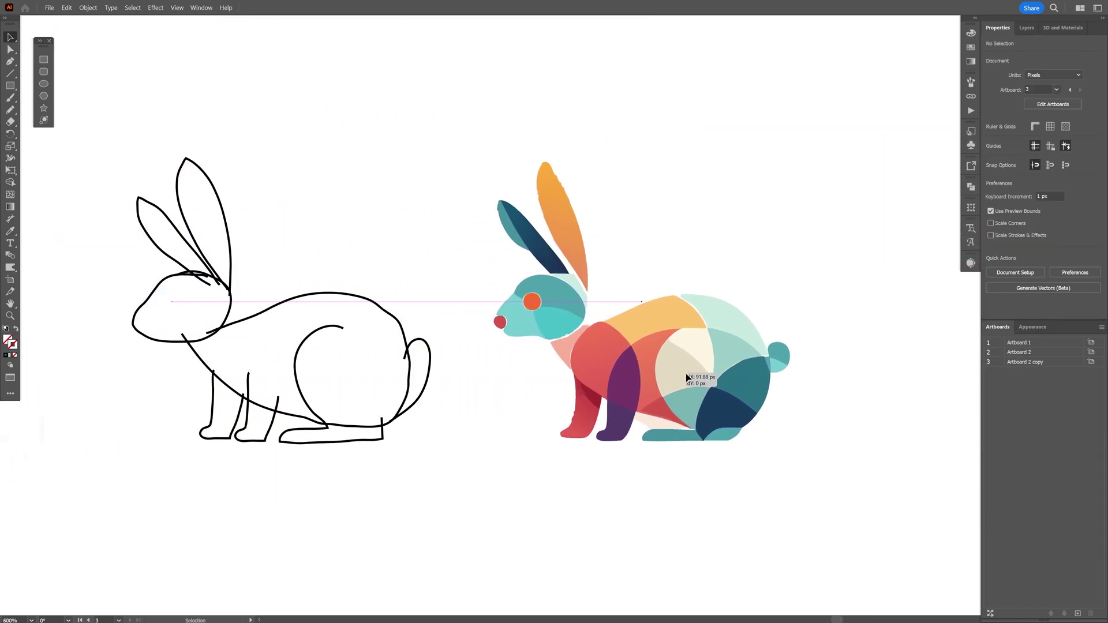
Move the minimalist rabbit artwork horizontally off the outline to the right of the sketch
{"action": "left_click_drag", "start_coordinate": [704, 376], "coordinate": [767, 378]}
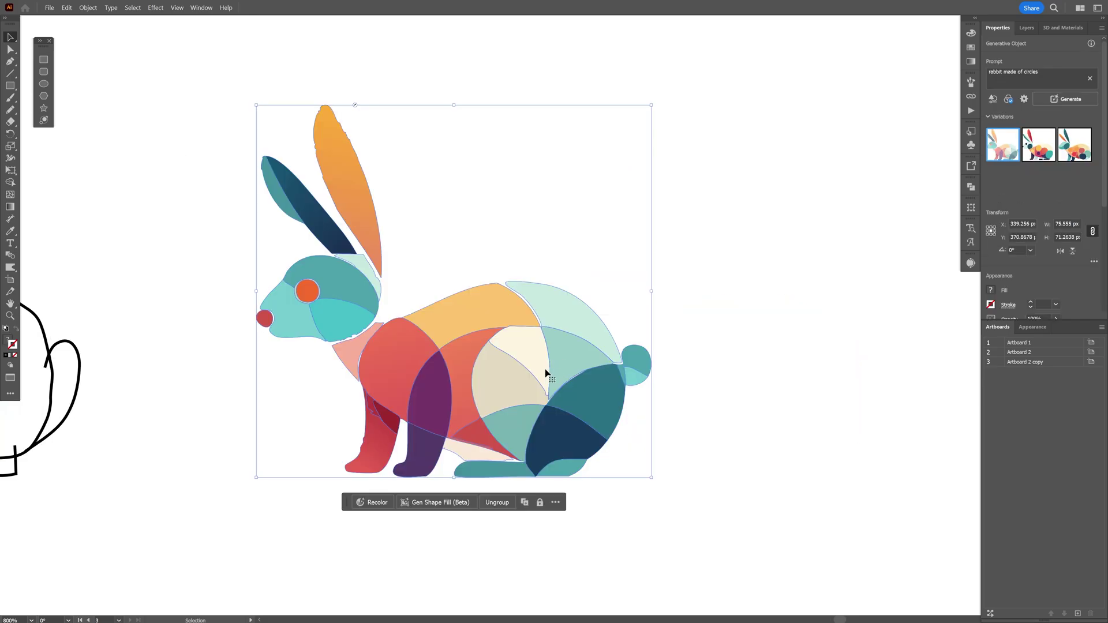
{"action": "left_click_drag", "start_coordinate": [545, 374], "coordinate": [749, 279]}
{"action": "key", "text": "ctrl+alt+space"}
{"action": "left_click", "coordinate": [753, 278]}
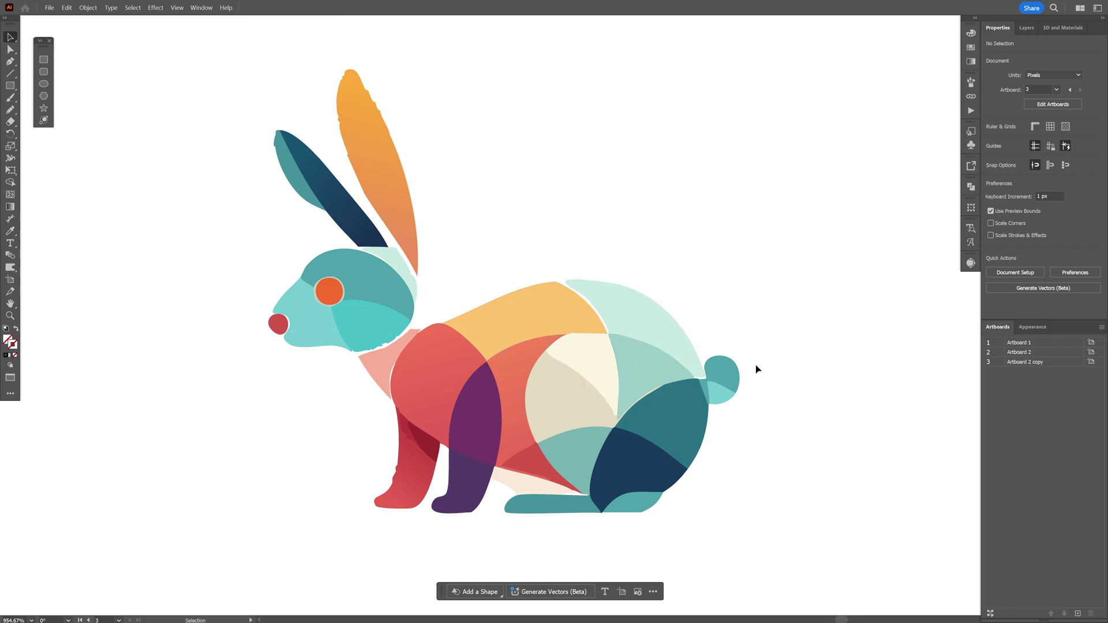
Generate more variations of the placed rabbit from the prompt "rabbit made of circles", keeping the Minimalism effect and high shape strength
{"action": "left_click", "coordinate": [548, 413]}
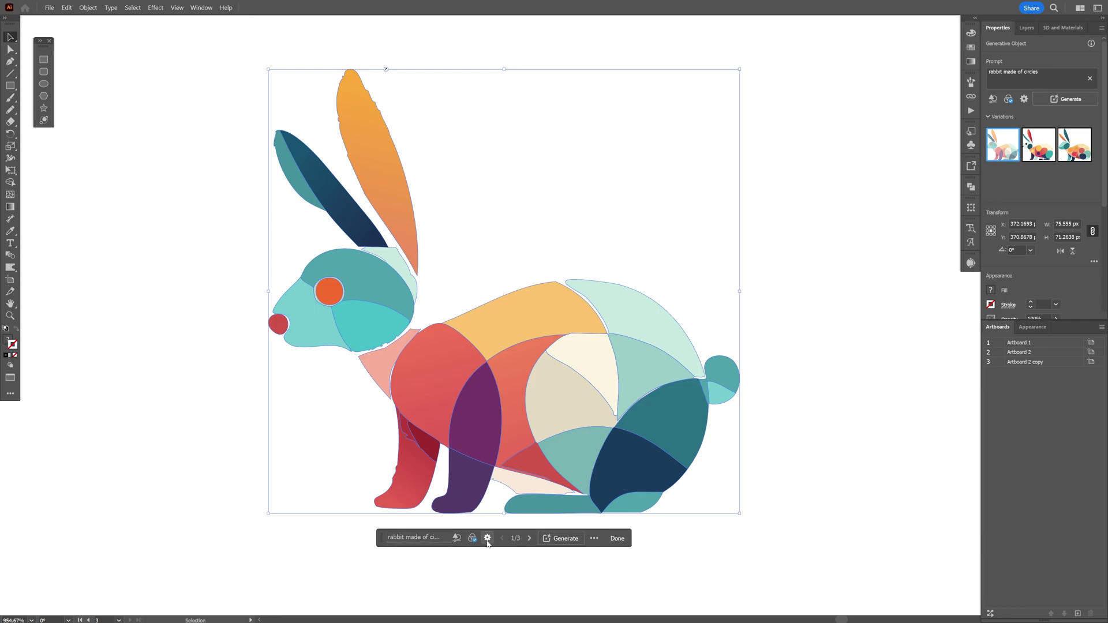
{"action": "left_click", "coordinate": [487, 538]}
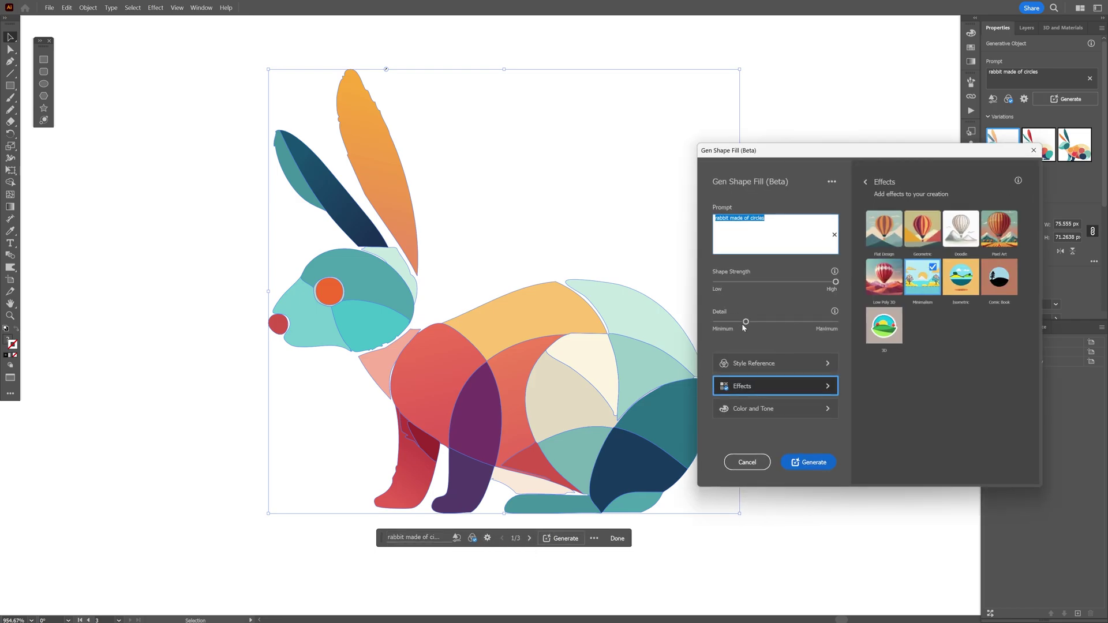
{"action": "left_click", "coordinate": [814, 462]}
Move the newly generated teal-headed rabbit horizontally to the right of the earlier orange-eared one and deselect it
{"action": "scroll", "coordinate": [704, 247], "scroll_direction": "down", "scroll_amount": 2}
{"action": "scroll", "coordinate": [611, 237], "scroll_direction": "right", "scroll_amount": 5}
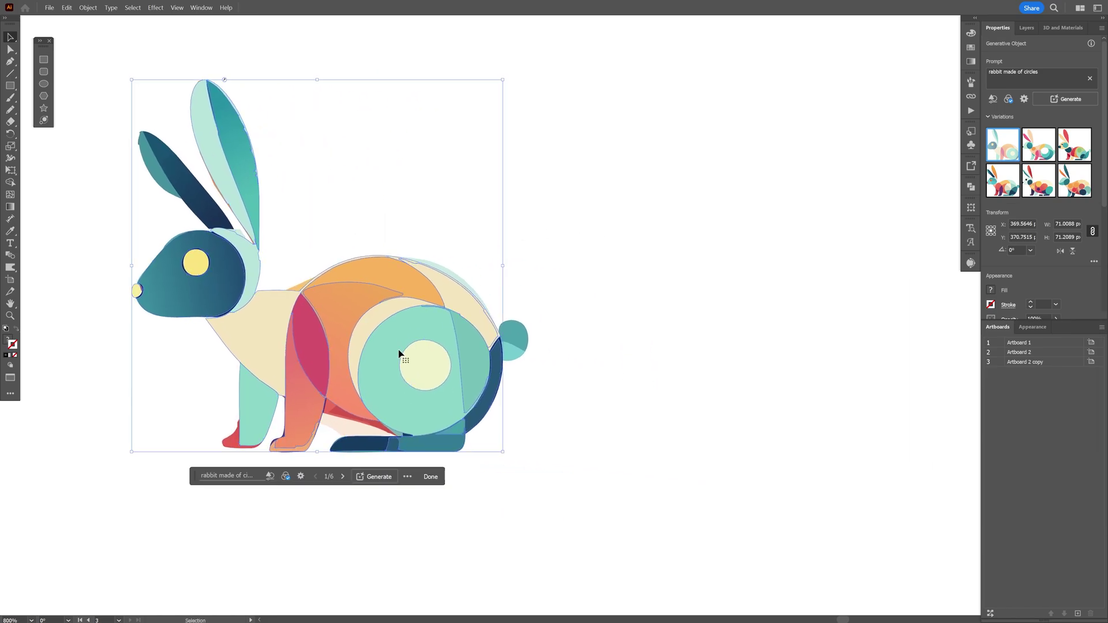
{"action": "left_click_drag", "start_coordinate": [398, 353], "coordinate": [863, 347]}
{"action": "scroll", "coordinate": [747, 334], "scroll_direction": "down", "scroll_amount": 1}
{"action": "left_click", "coordinate": [759, 218]}
{"action": "left_click_drag", "start_coordinate": [758, 220], "coordinate": [751, 227]}
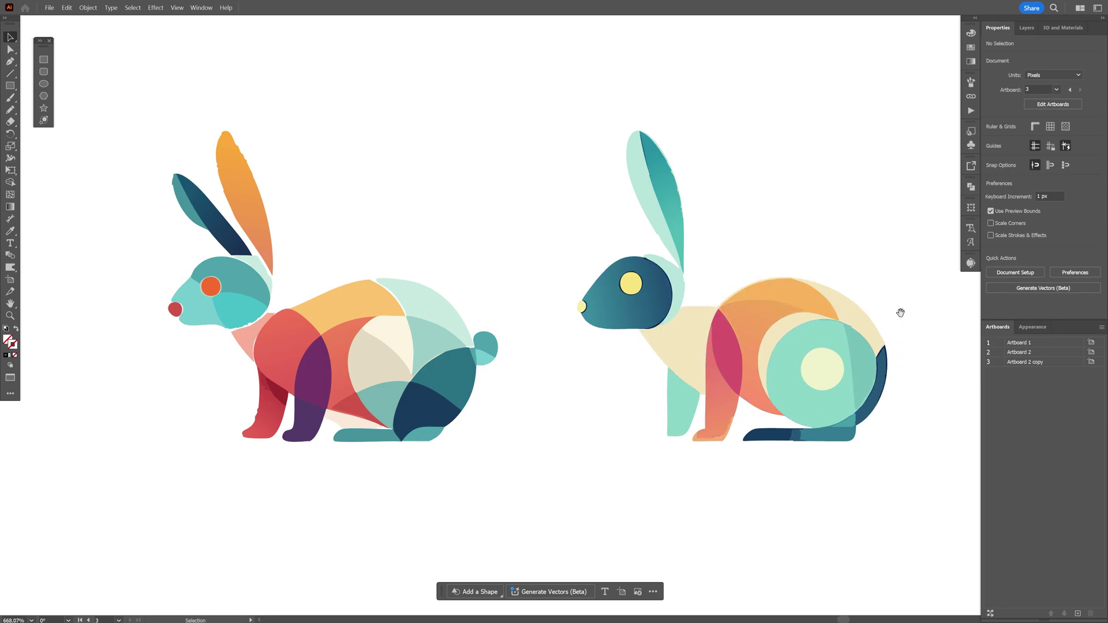
Duplicate the teal-headed rabbit to its right and switch the copy to the third variation
{"action": "left_click_drag", "start_coordinate": [901, 313], "coordinate": [626, 310]}
{"action": "left_click_drag", "start_coordinate": [445, 317], "coordinate": [849, 330]}
{"action": "left_click_drag", "start_coordinate": [848, 331], "coordinate": [508, 318]}
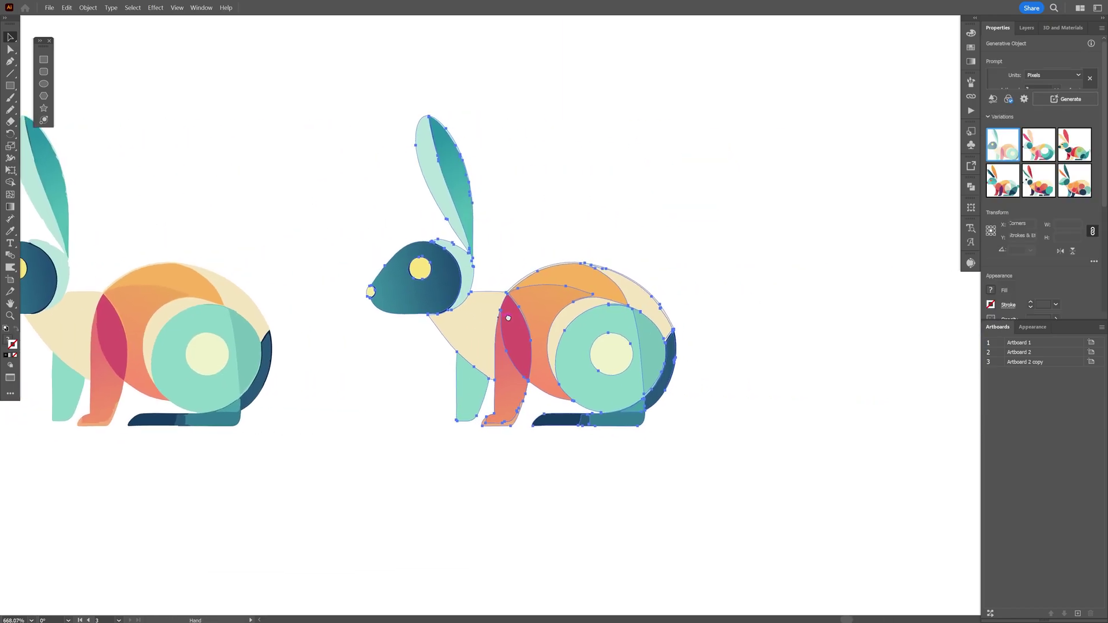
{"action": "left_click", "coordinate": [1039, 144]}
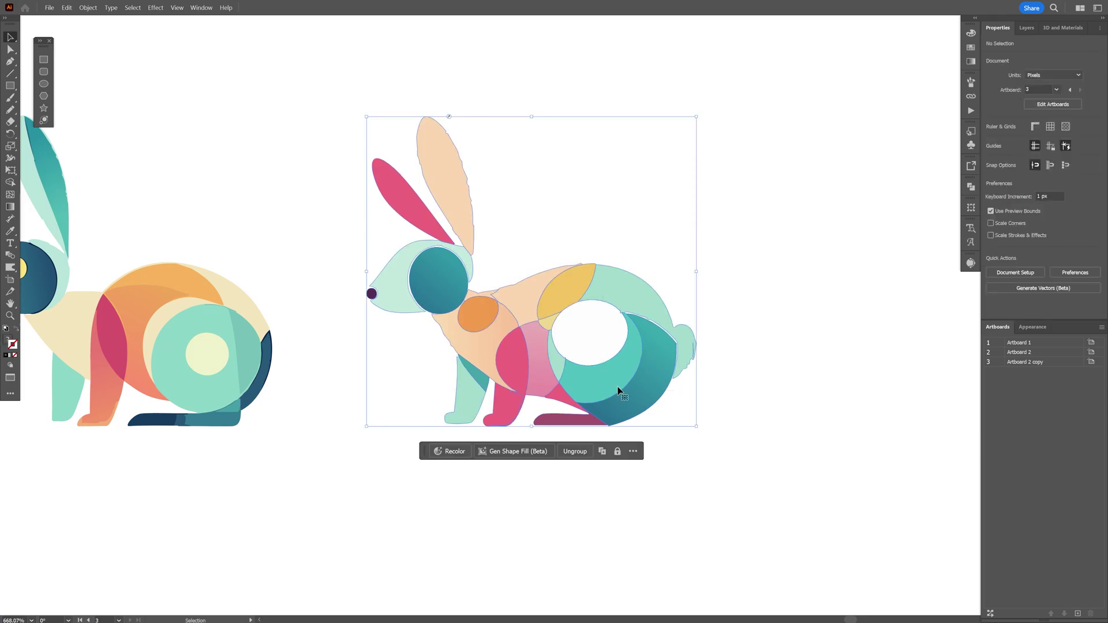
{"action": "left_click", "coordinate": [1081, 144]}
{"action": "left_click", "coordinate": [653, 239]}
{"action": "left_click_drag", "start_coordinate": [581, 262], "coordinate": [665, 289]}
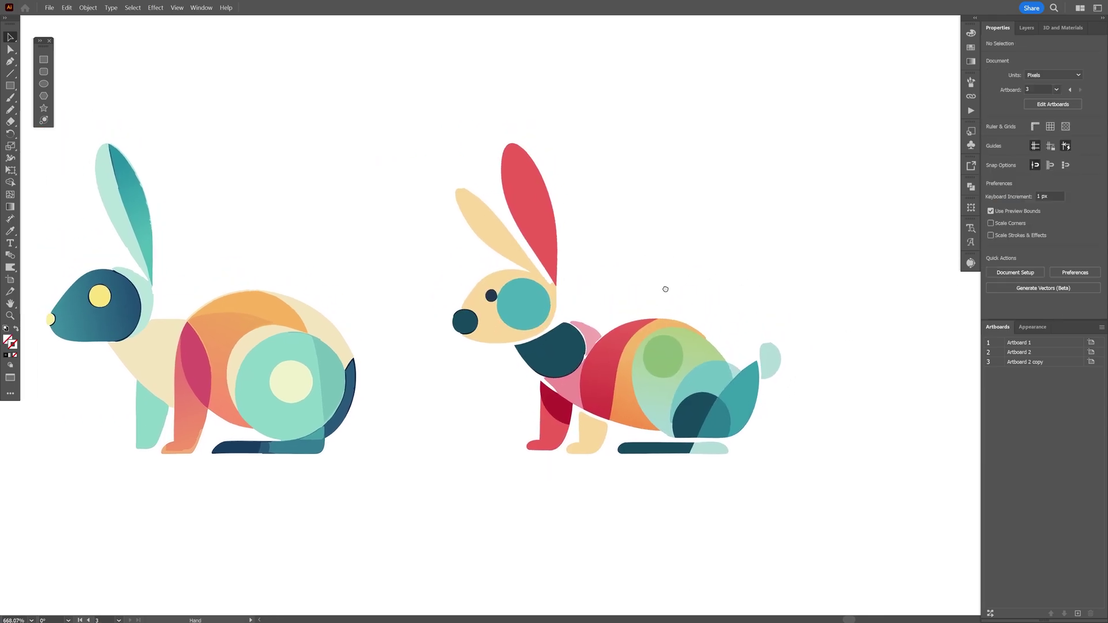
Generate a shape fill on the rabbit sketch from "rabbit made of circles" with high shape strength and minimum detail
{"action": "scroll", "coordinate": [666, 292], "scroll_direction": "down", "scroll_amount": 3}
{"action": "left_click_drag", "start_coordinate": [273, 345], "coordinate": [759, 355]}
{"action": "scroll", "coordinate": [225, 324], "scroll_direction": "up", "scroll_amount": 4}
{"action": "left_click_drag", "start_coordinate": [220, 327], "coordinate": [342, 329]}
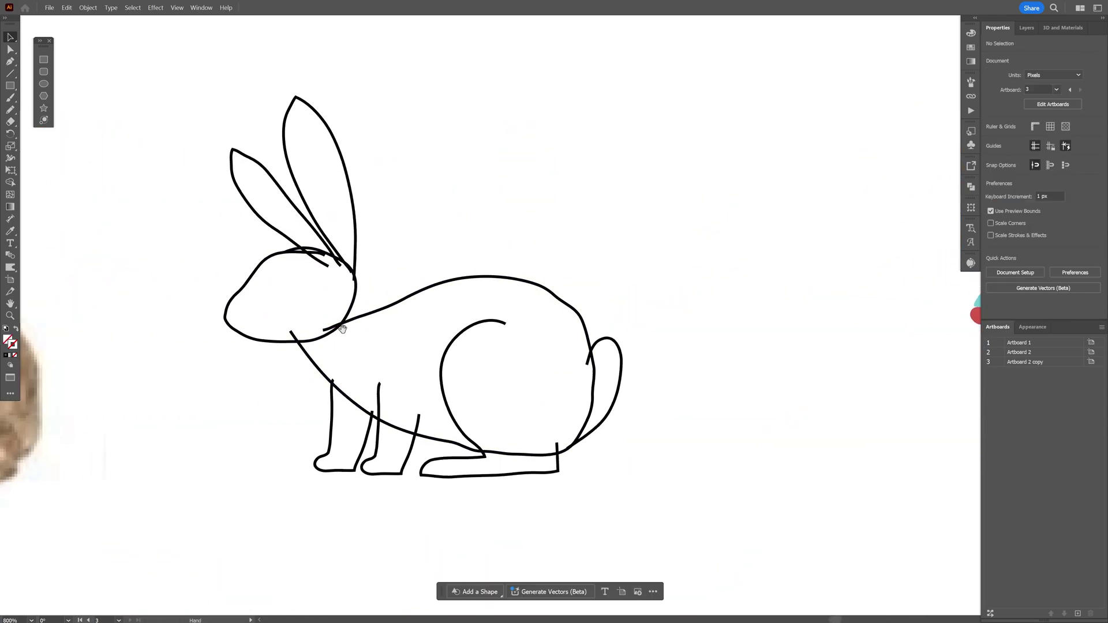
{"action": "left_click", "coordinate": [577, 378]}
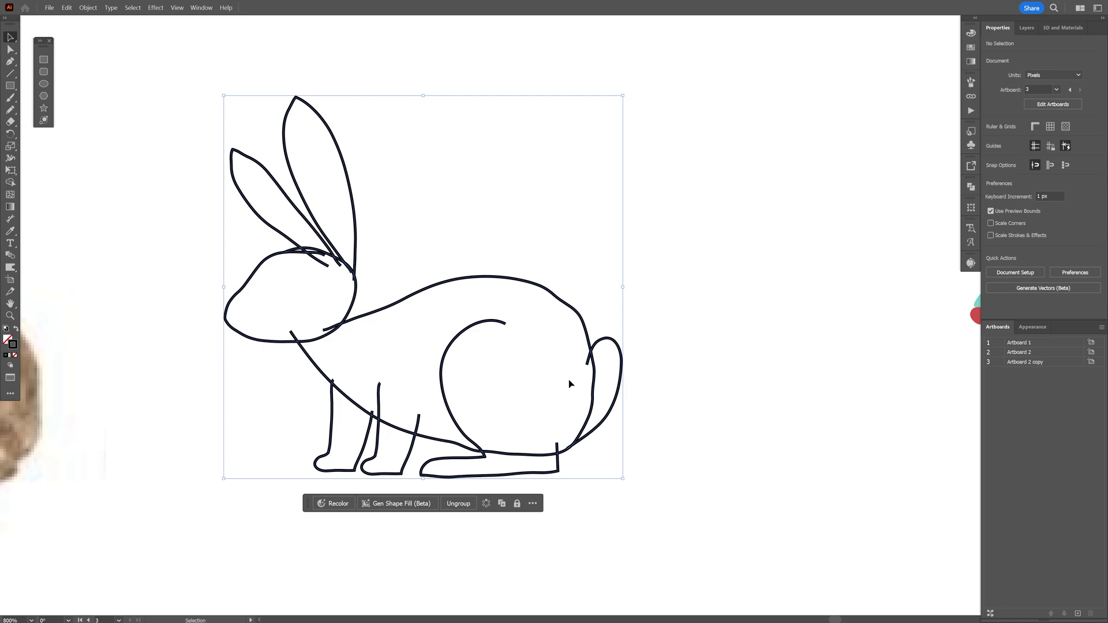
{"action": "left_click", "coordinate": [392, 508]}
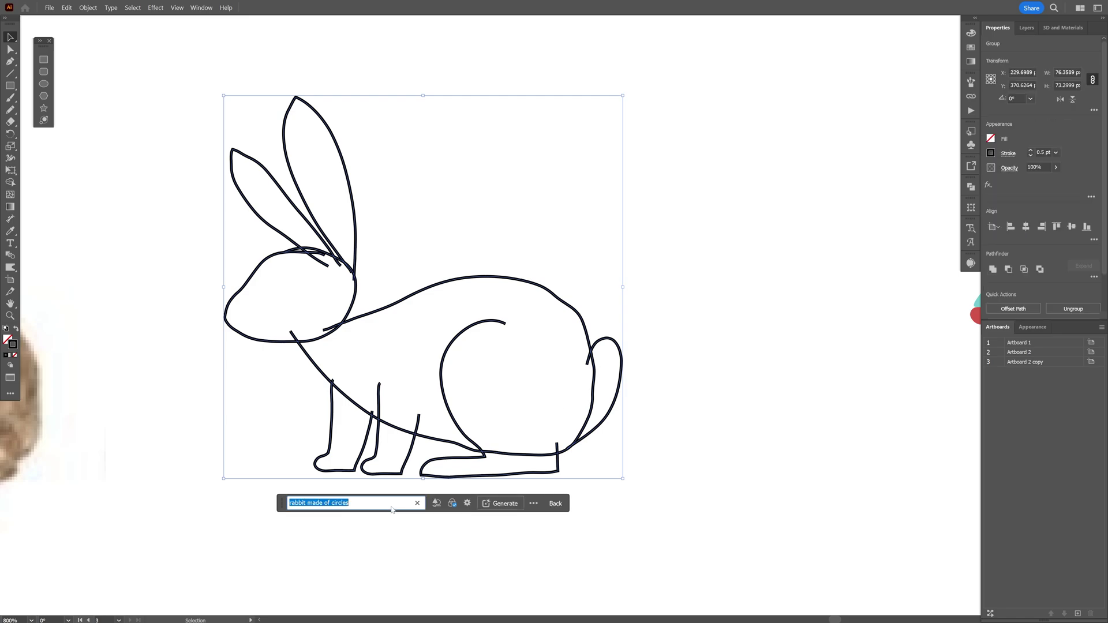
{"action": "left_click", "coordinate": [436, 504]}
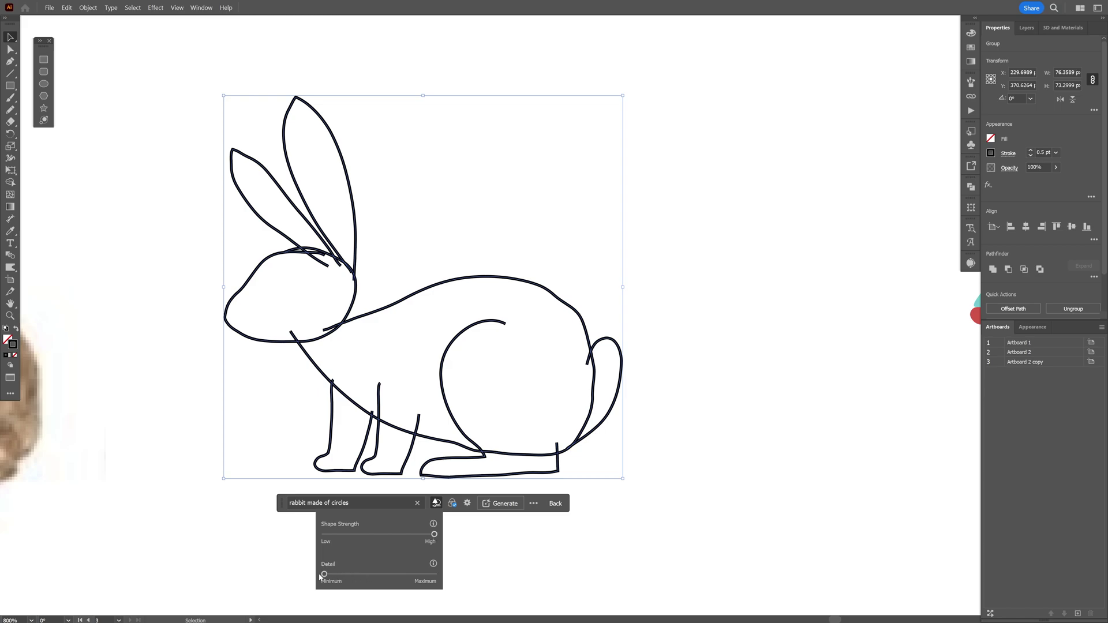
{"action": "left_click", "coordinate": [501, 503]}
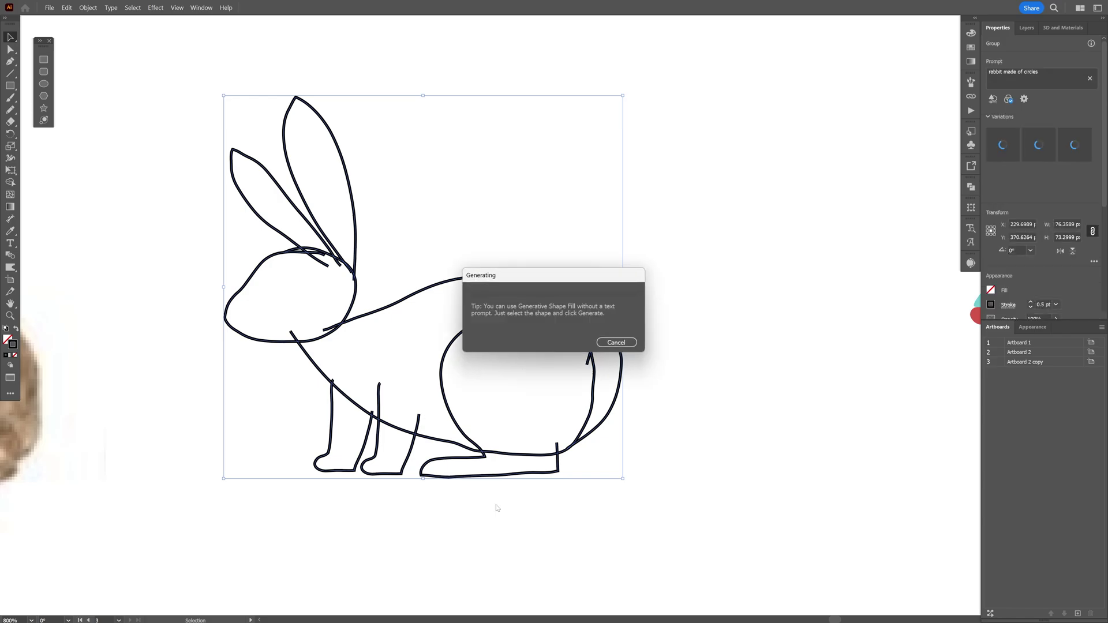
Move the generated rabbit of loose circles straight up, clear of the sketch
{"action": "scroll", "coordinate": [753, 351], "scroll_direction": "down", "scroll_amount": 2}
{"action": "left_click_drag", "start_coordinate": [752, 351], "coordinate": [679, 439]}
{"action": "left_click_drag", "start_coordinate": [583, 465], "coordinate": [612, 140]}
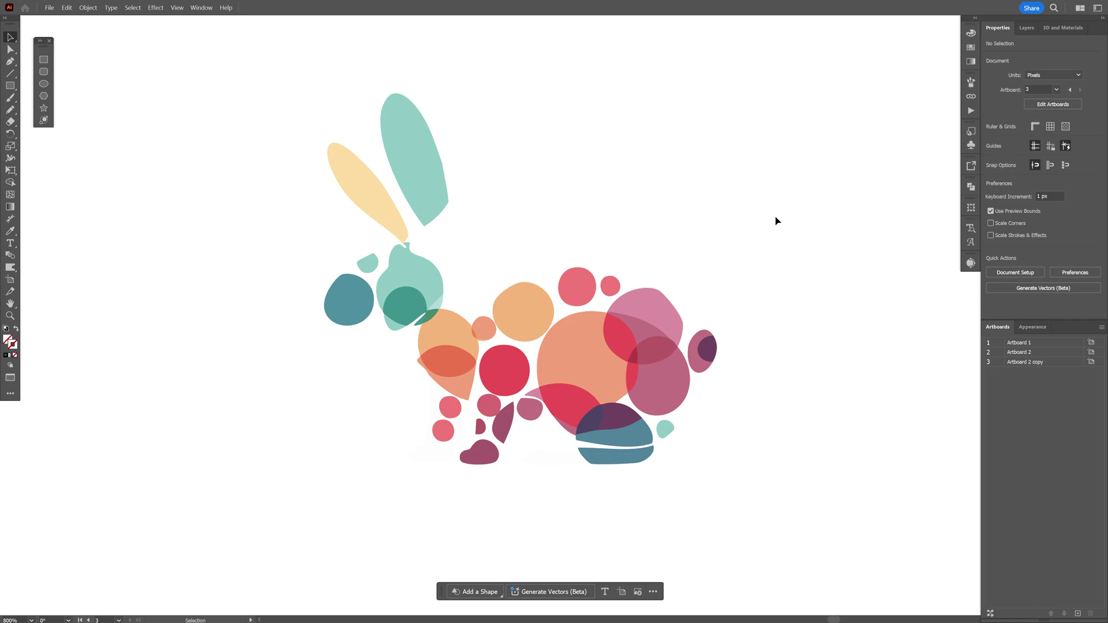
Raise the detail to about halfway and generate another "rabbit made of circles" shape fill on the rabbit sketch
{"action": "scroll", "coordinate": [776, 221], "scroll_direction": "down", "scroll_amount": 2}
{"action": "left_click_drag", "start_coordinate": [776, 221], "coordinate": [726, 92]}
{"action": "scroll", "coordinate": [582, 464], "scroll_direction": "up", "scroll_amount": 2}
{"action": "left_click_drag", "start_coordinate": [580, 462], "coordinate": [538, 363]}
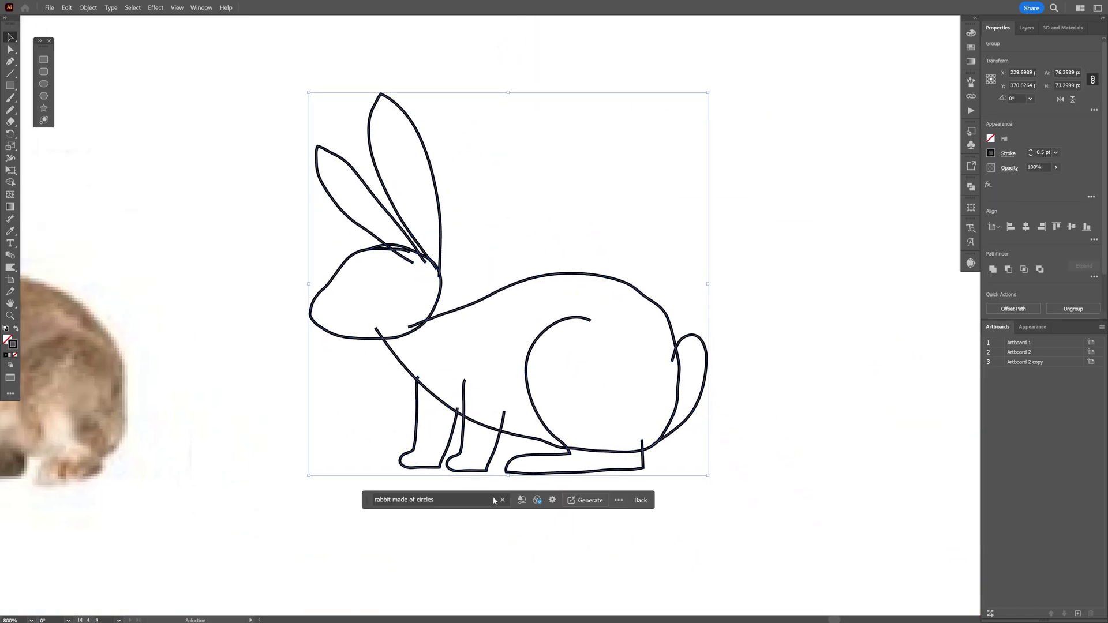
{"action": "left_click", "coordinate": [521, 501]}
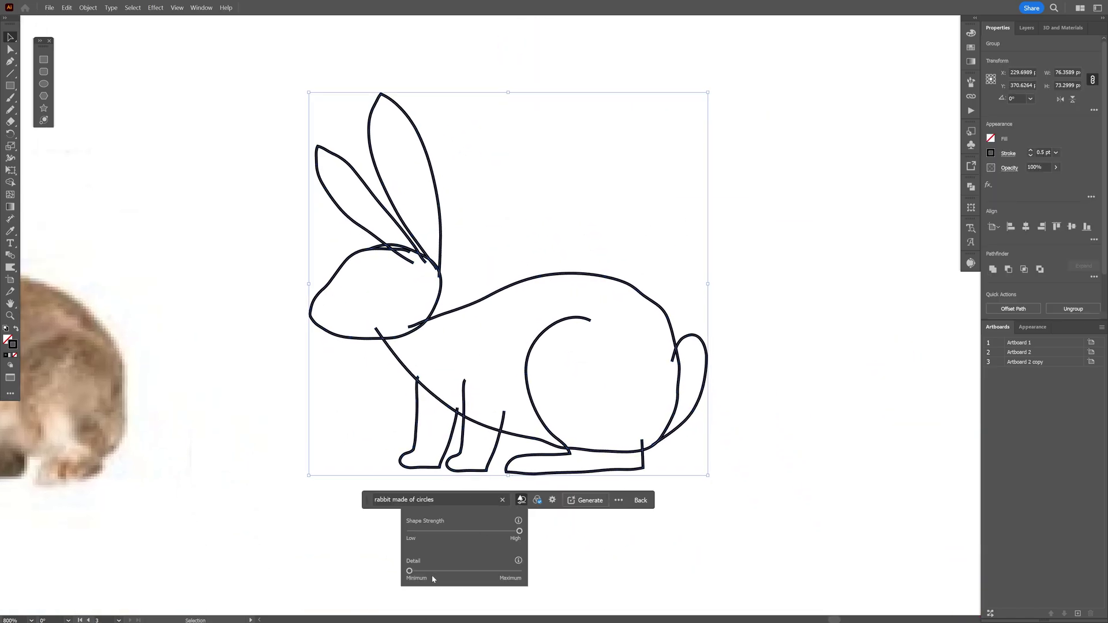
{"action": "left_click", "coordinate": [466, 533]}
{"action": "left_click", "coordinate": [583, 501]}
Move the new teal-headed rabbit above the sketch row, to the right of the loose-circles rabbit
{"action": "scroll", "coordinate": [760, 380], "scroll_direction": "down", "scroll_amount": 1}
{"action": "left_click_drag", "start_coordinate": [761, 378], "coordinate": [622, 450]}
{"action": "scroll", "coordinate": [587, 354], "scroll_direction": "down", "scroll_amount": 1}
{"action": "left_click_drag", "start_coordinate": [621, 450], "coordinate": [599, 478]}
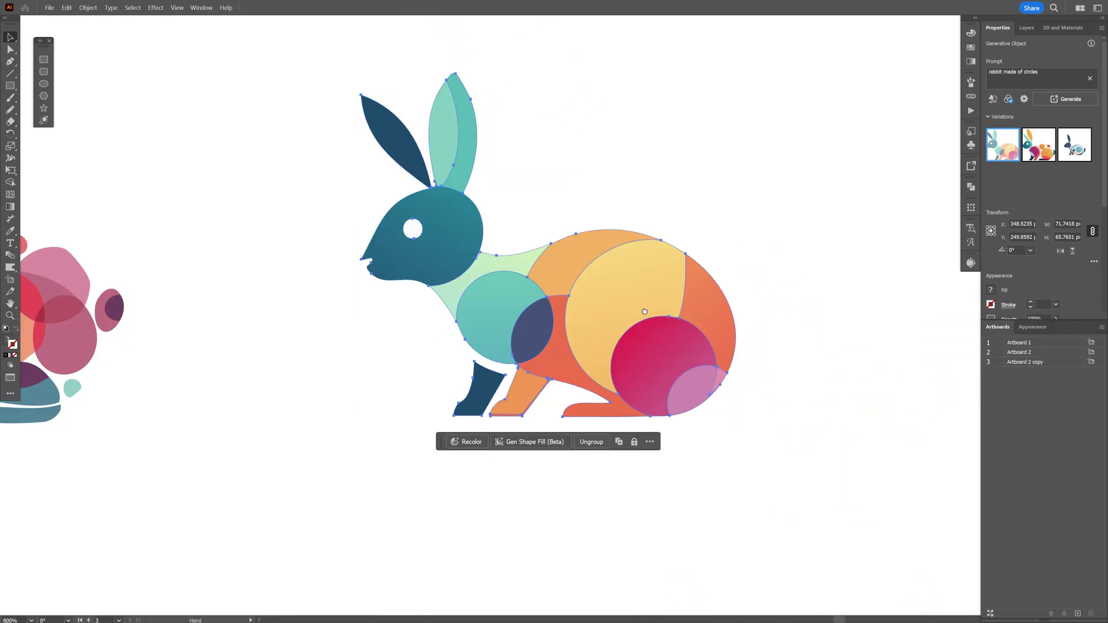
{"action": "scroll", "coordinate": [645, 312], "scroll_direction": "down", "scroll_amount": 1}
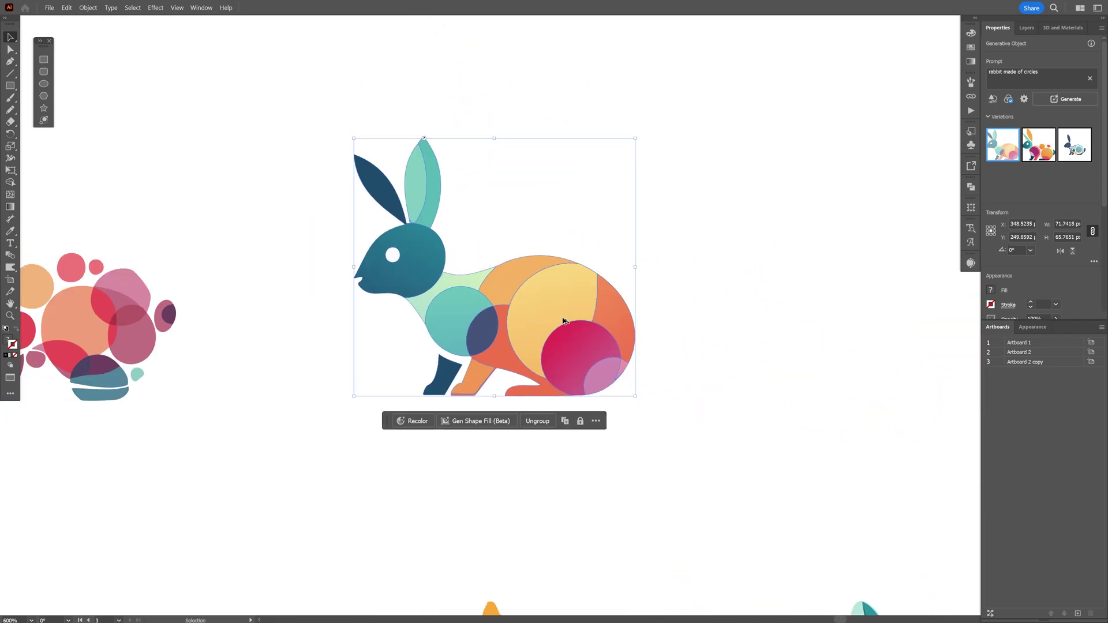
{"action": "left_click_drag", "start_coordinate": [644, 312], "coordinate": [550, 300]}
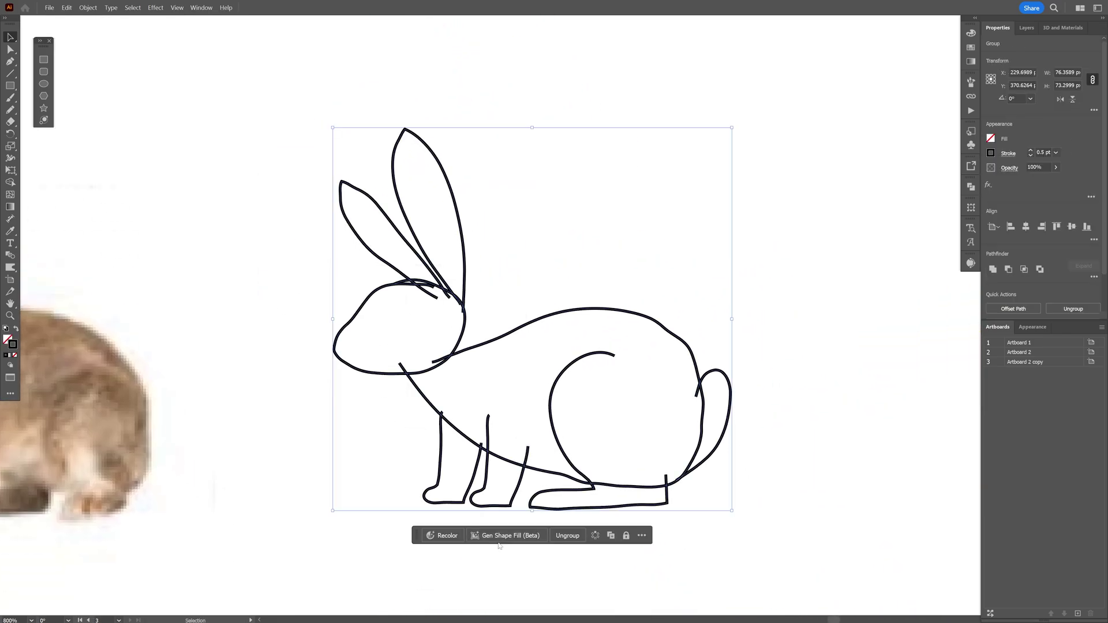
Generate a shape fill on the sketch from the prompt "rabbit made of circles and geometrica shapes" with detail about halfway
{"action": "left_click", "coordinate": [500, 541]}
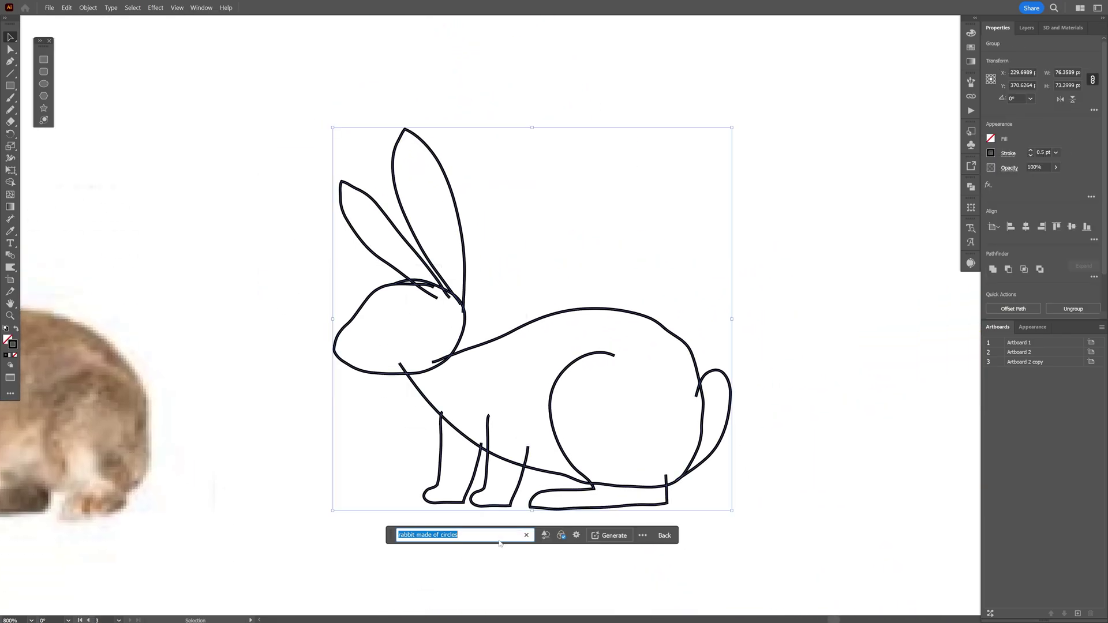
{"action": "left_click", "coordinate": [545, 535]}
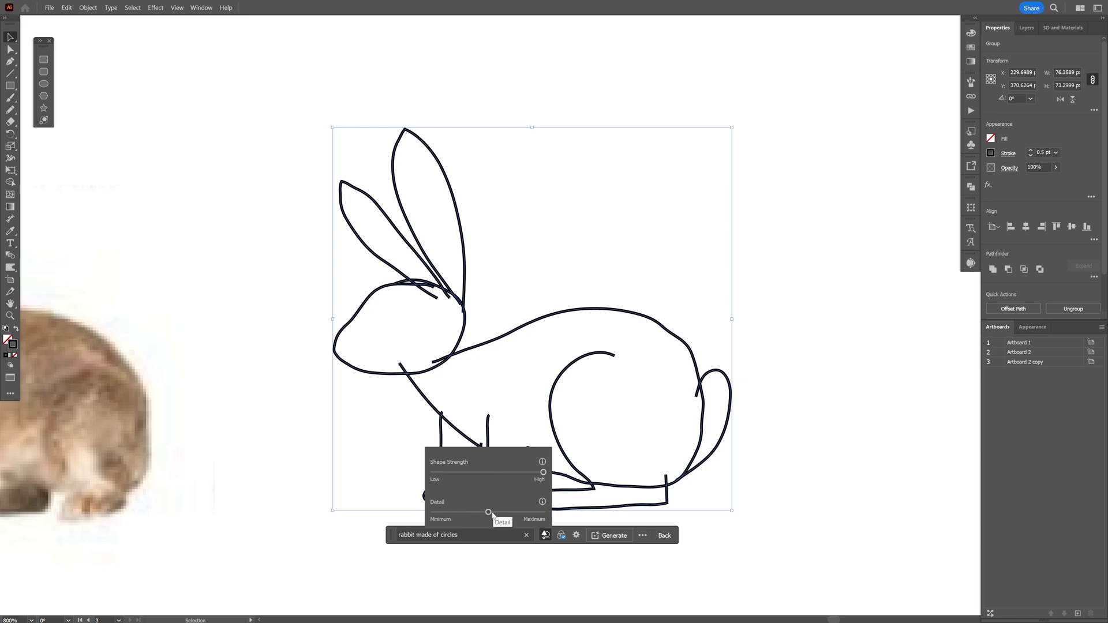
{"action": "left_click", "coordinate": [471, 533]}
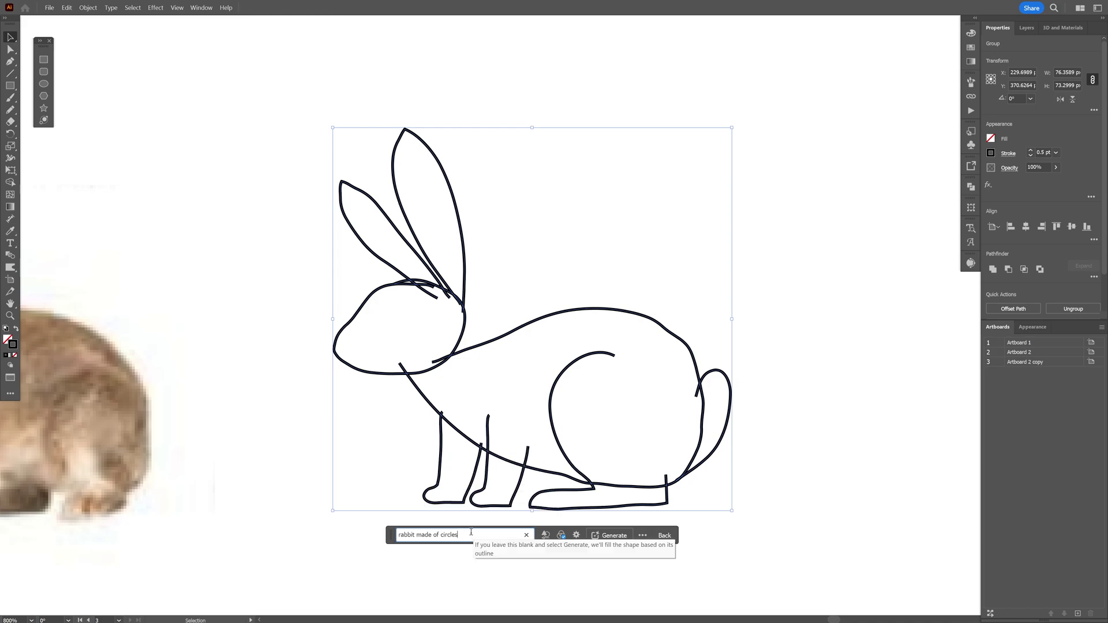
{"action": "type", "text": "and geometrica shapes"}
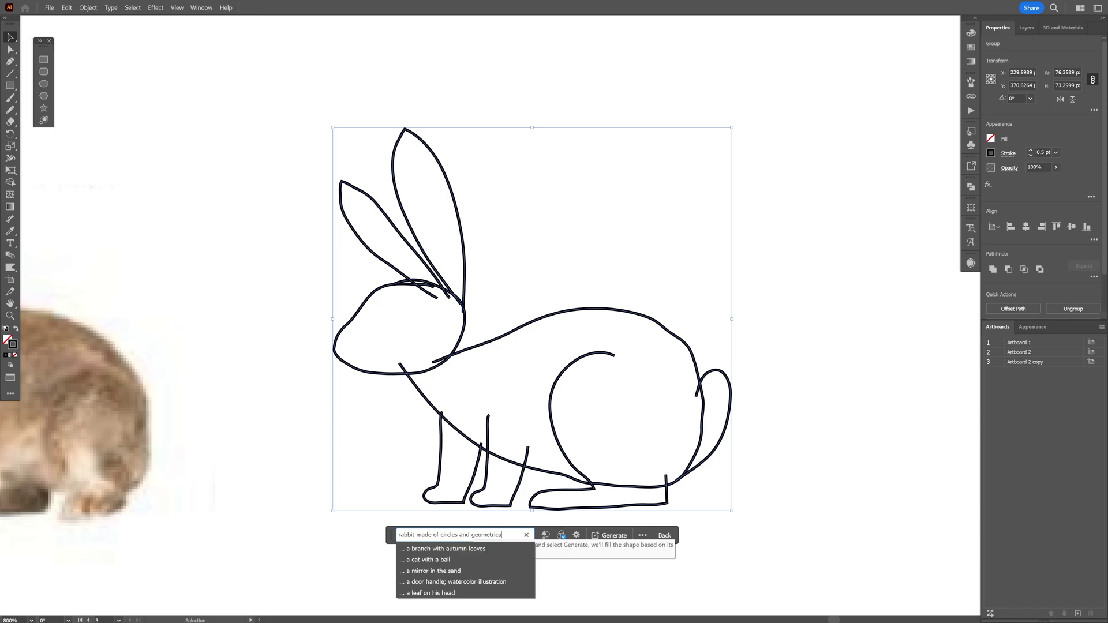
{"action": "left_click", "coordinate": [590, 540]}
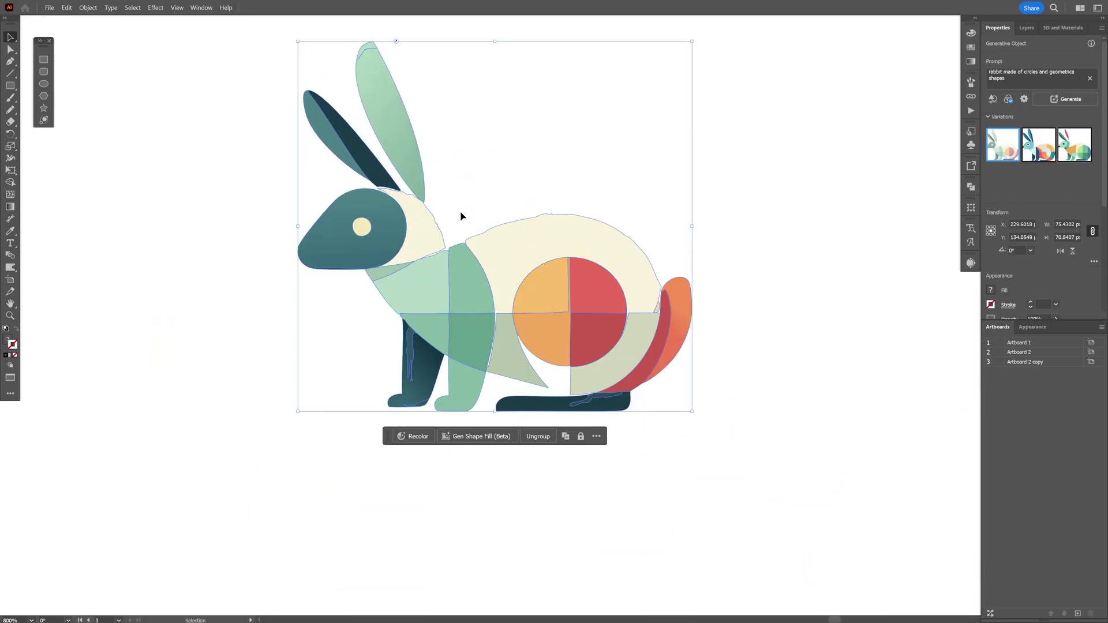
Place a copy of the geometric rabbit to its right, using the third variation
{"action": "left_click_drag", "start_coordinate": [462, 217], "coordinate": [399, 221]}
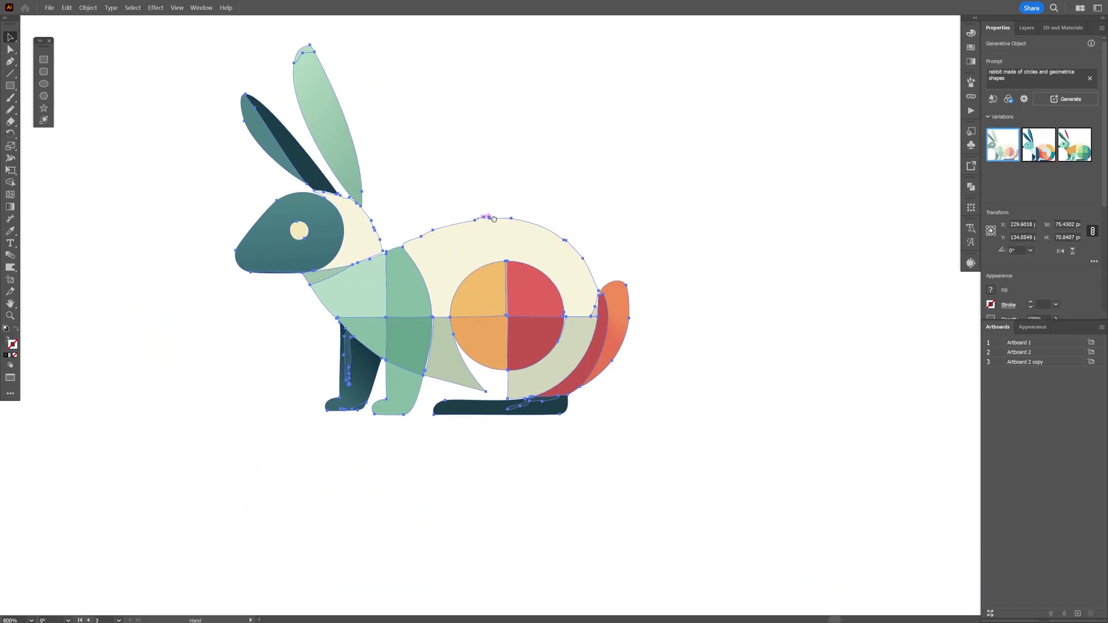
{"action": "left_click", "coordinate": [173, 277]}
{"action": "scroll", "coordinate": [173, 278], "scroll_direction": "down", "scroll_amount": 2}
{"action": "scroll", "coordinate": [201, 265], "scroll_direction": "up", "scroll_amount": 2}
{"action": "left_click_drag", "start_coordinate": [353, 288], "coordinate": [440, 291]}
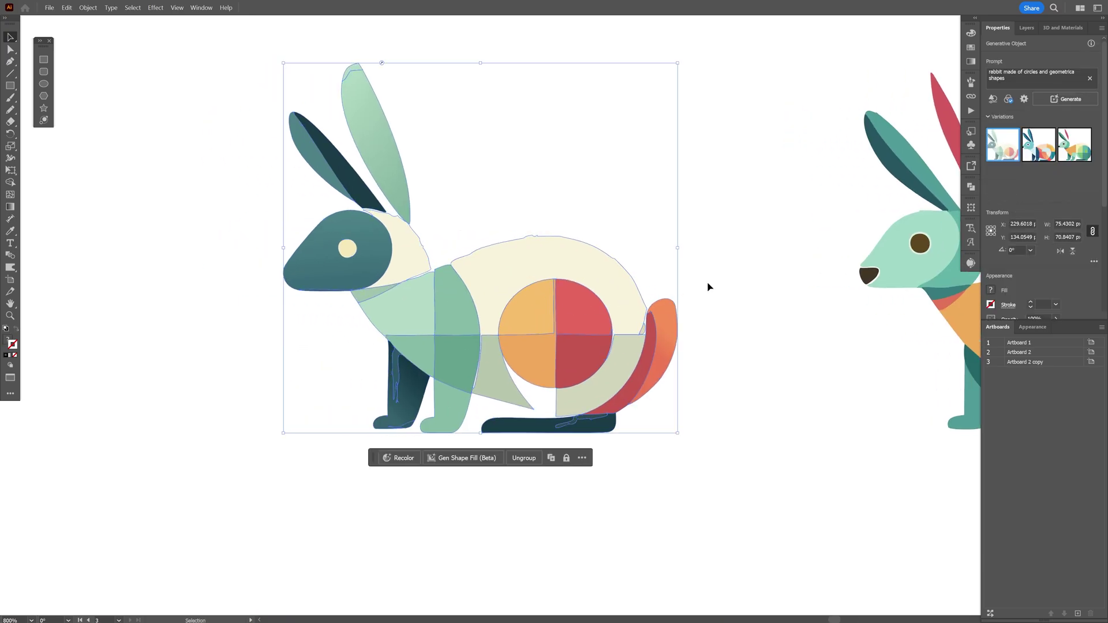
Generate more variations of the original geometric rabbit and move the new artwork horizontally to the right of the green-and-orange copy
{"action": "left_click", "coordinate": [1070, 100]}
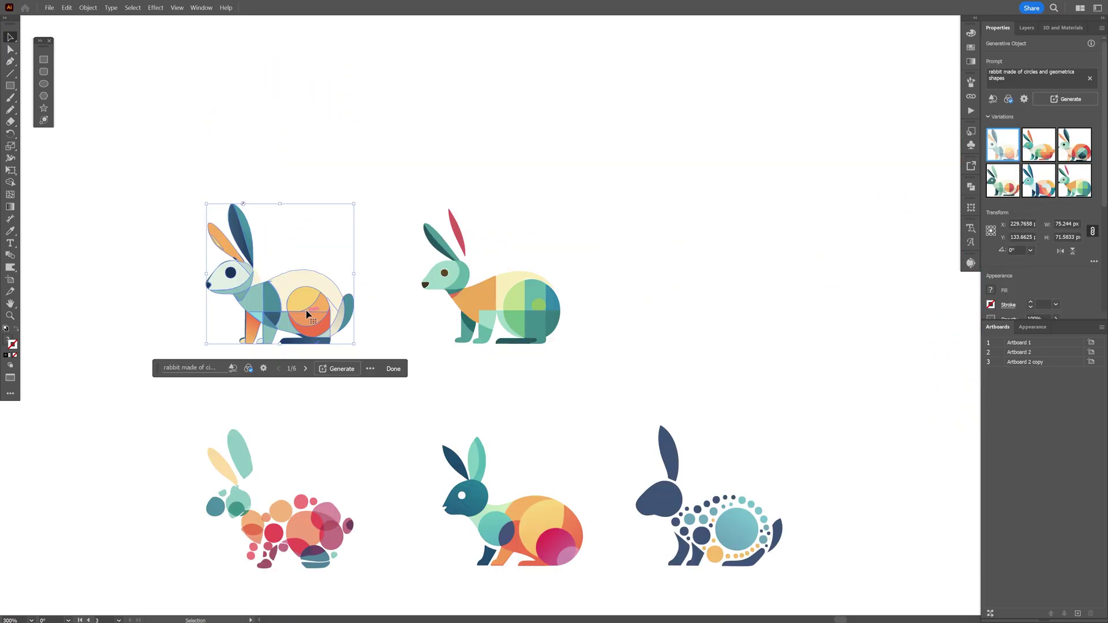
{"action": "left_click_drag", "start_coordinate": [306, 306], "coordinate": [754, 306]}
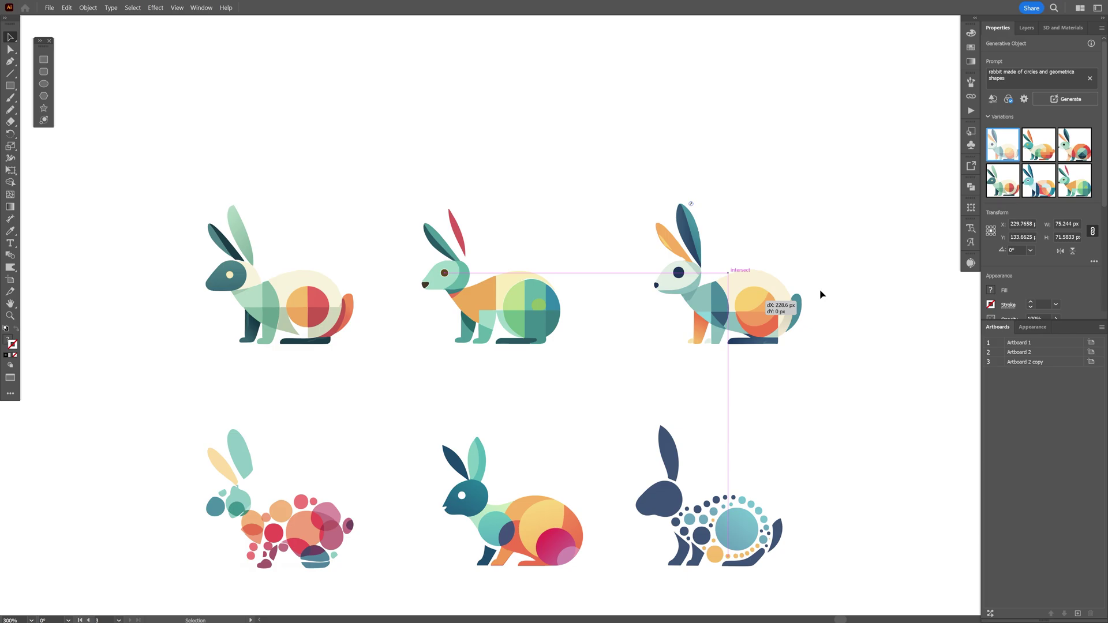
Switch the rabbit just placed at the end of the row to its second variation
{"action": "scroll", "coordinate": [822, 294], "scroll_direction": "up", "scroll_amount": 2}
{"action": "left_click_drag", "start_coordinate": [849, 276], "coordinate": [796, 287]}
{"action": "left_click", "coordinate": [799, 271]}
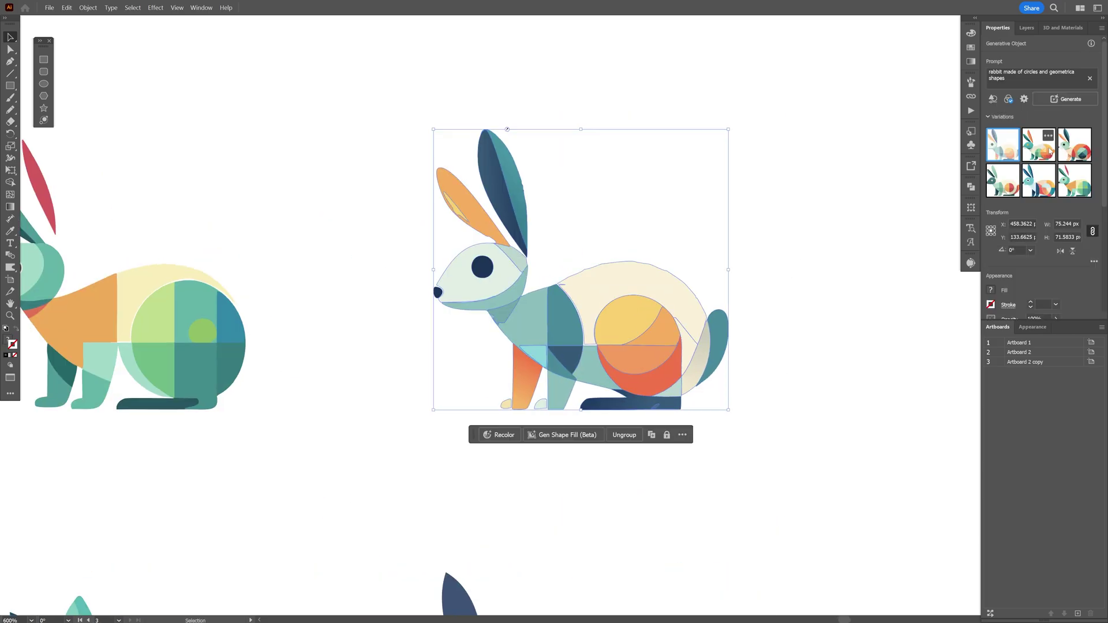
{"action": "left_click", "coordinate": [1050, 152]}
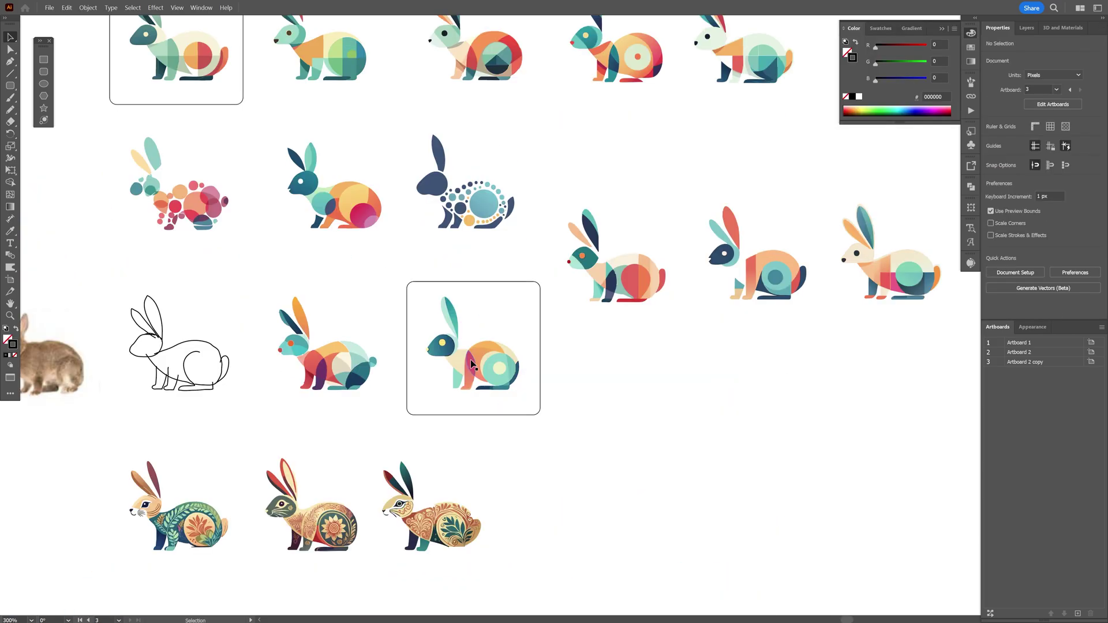
Examine the collection of generated rabbits and compare the clean outlines and coloured versions on Artboard 2
{"action": "left_click_drag", "start_coordinate": [470, 359], "coordinate": [586, 337]}
{"action": "scroll", "coordinate": [452, 364], "scroll_direction": "up", "scroll_amount": 4}
{"action": "scroll", "coordinate": [499, 287], "scroll_direction": "down", "scroll_amount": 3}
{"action": "key", "text": "z"}
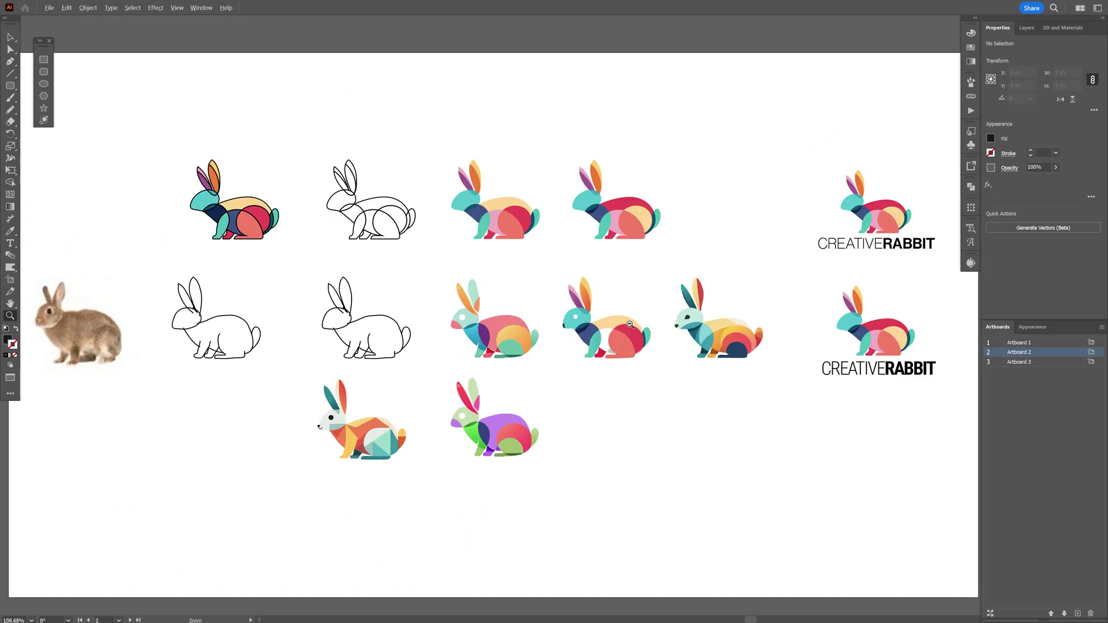
{"action": "scroll", "coordinate": [693, 305], "scroll_direction": "up", "scroll_amount": 5}
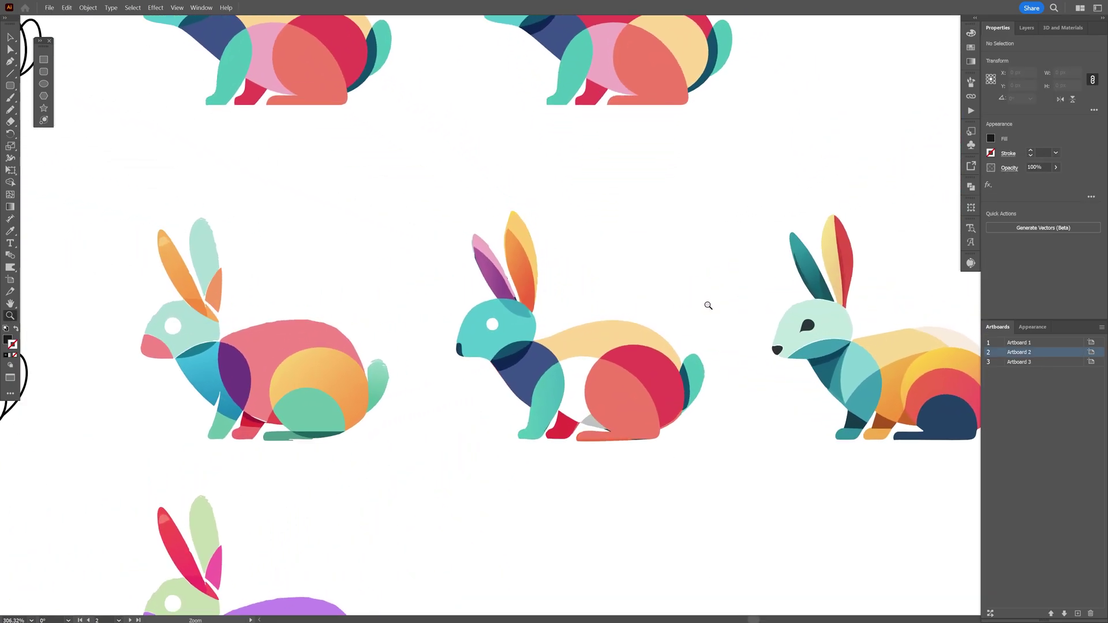
{"action": "left_click_drag", "start_coordinate": [448, 76], "coordinate": [575, 309]}
{"action": "scroll", "coordinate": [564, 275], "scroll_direction": "up", "scroll_amount": 4}
{"action": "left_click_drag", "start_coordinate": [305, 243], "coordinate": [658, 250]}
{"action": "left_click_drag", "start_coordinate": [260, 199], "coordinate": [606, 203]}
{"action": "left_click_drag", "start_coordinate": [187, 183], "coordinate": [462, 204]}
{"action": "key", "text": "v"}
{"action": "key", "text": "ctrl+0"}
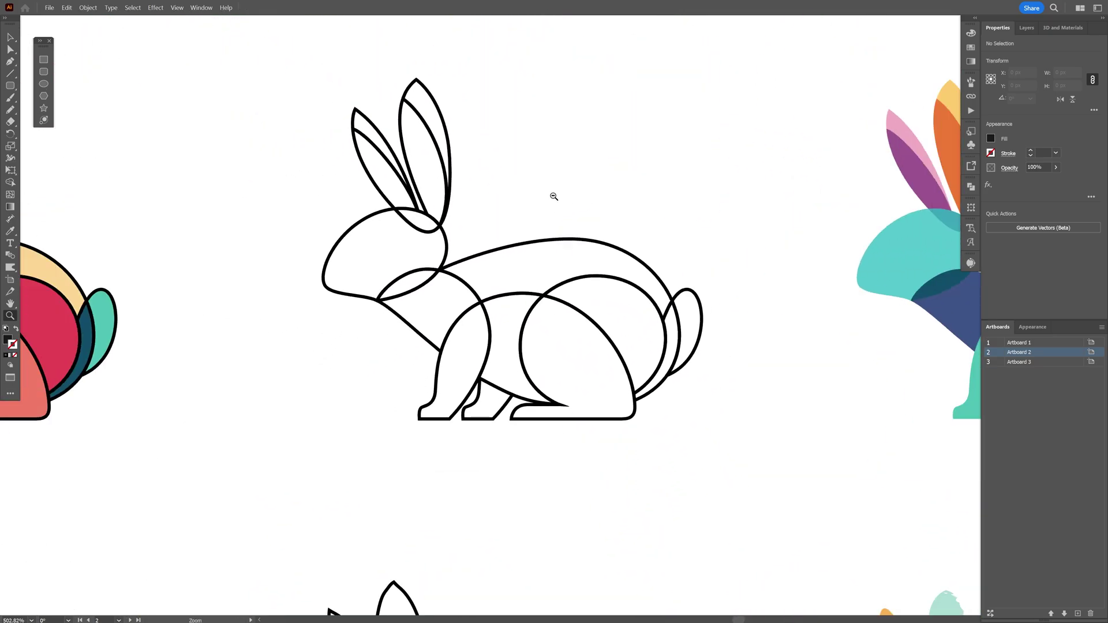